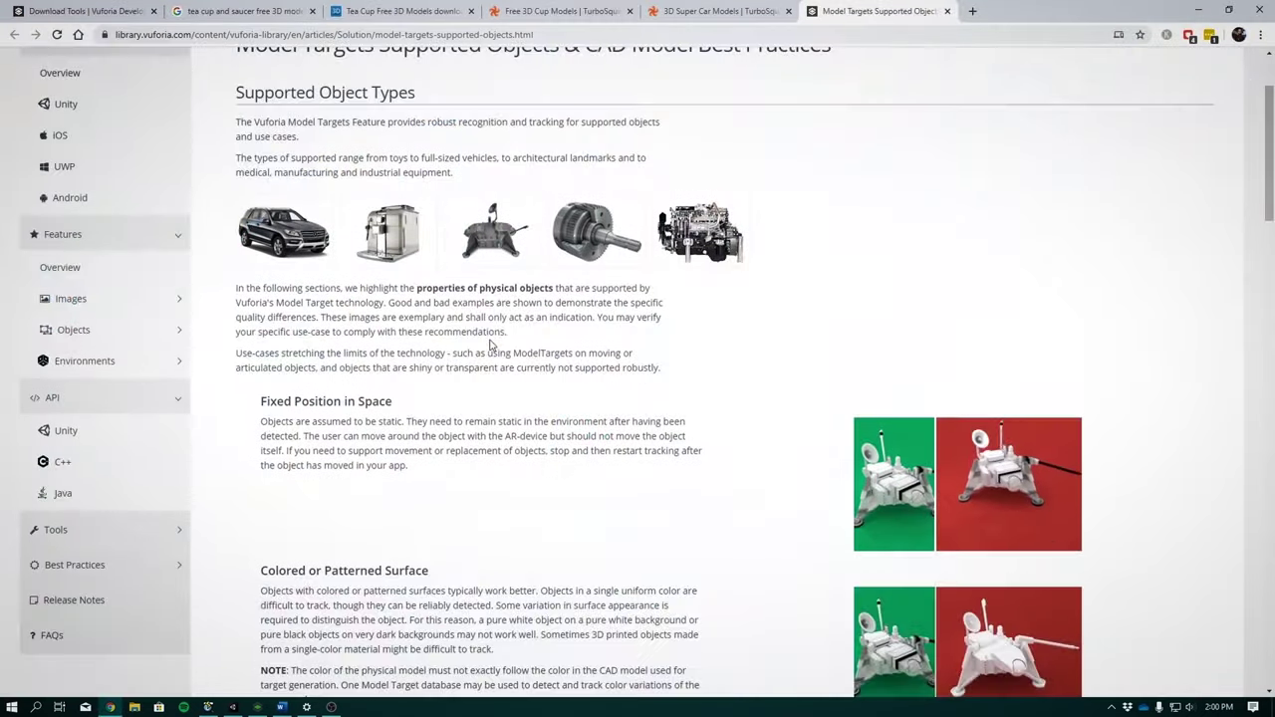
Bring up the Model Targets Supported Objects article and highlight its web address and title.
scroll(491, 345, up, 2)
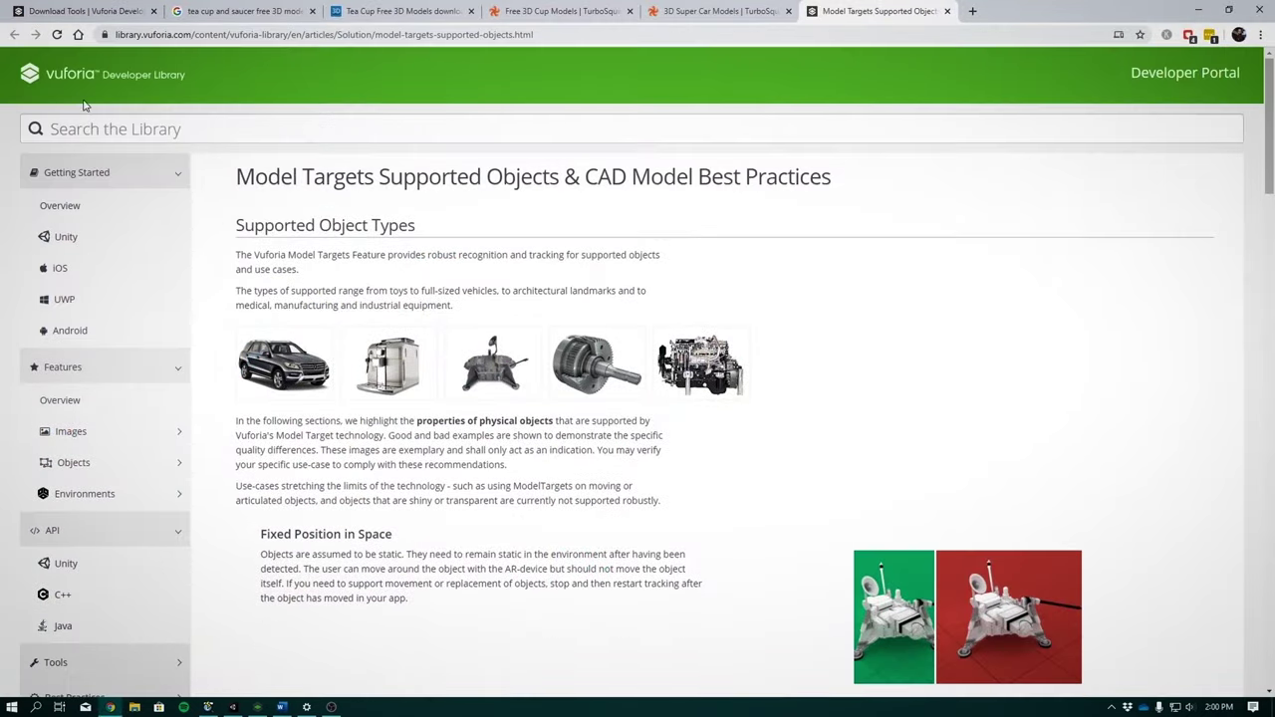
drag(115, 35, 446, 37)
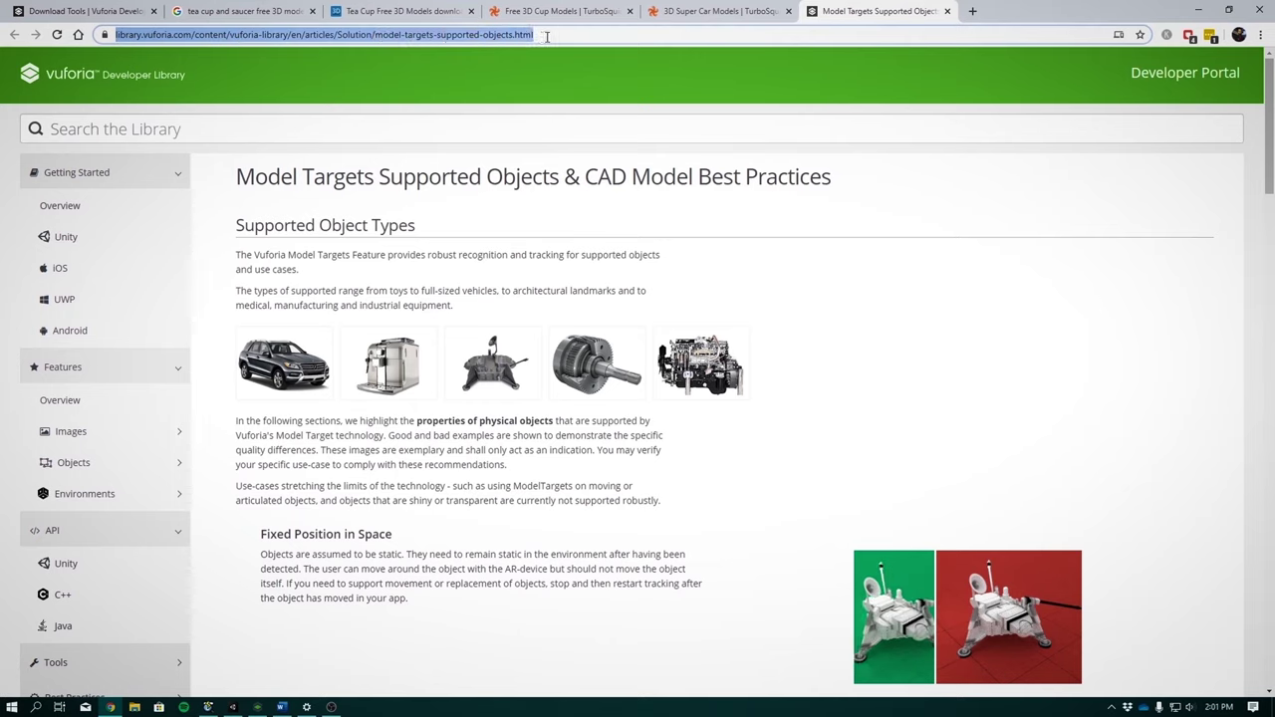
click(257, 177)
drag(237, 177, 828, 172)
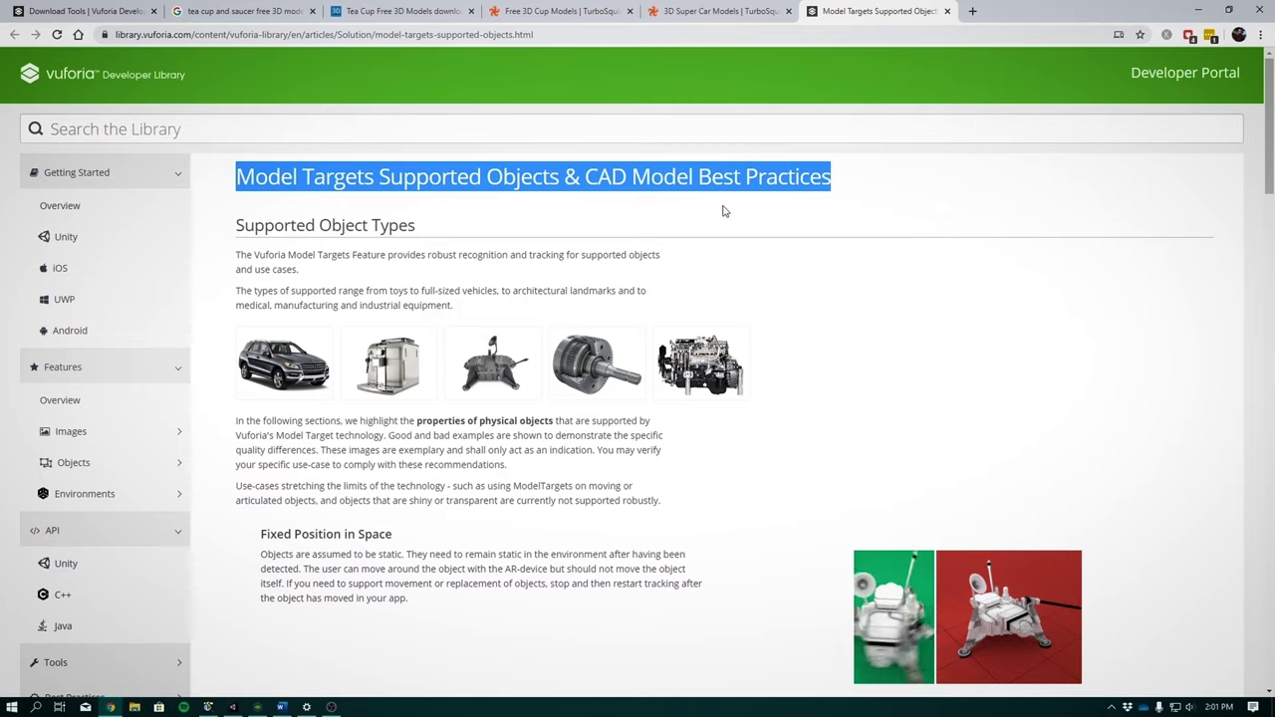
Read through the supported-object and CAD model guidelines, then return to the top.
scroll(721, 210, down, 2)
scroll(724, 215, down, 1)
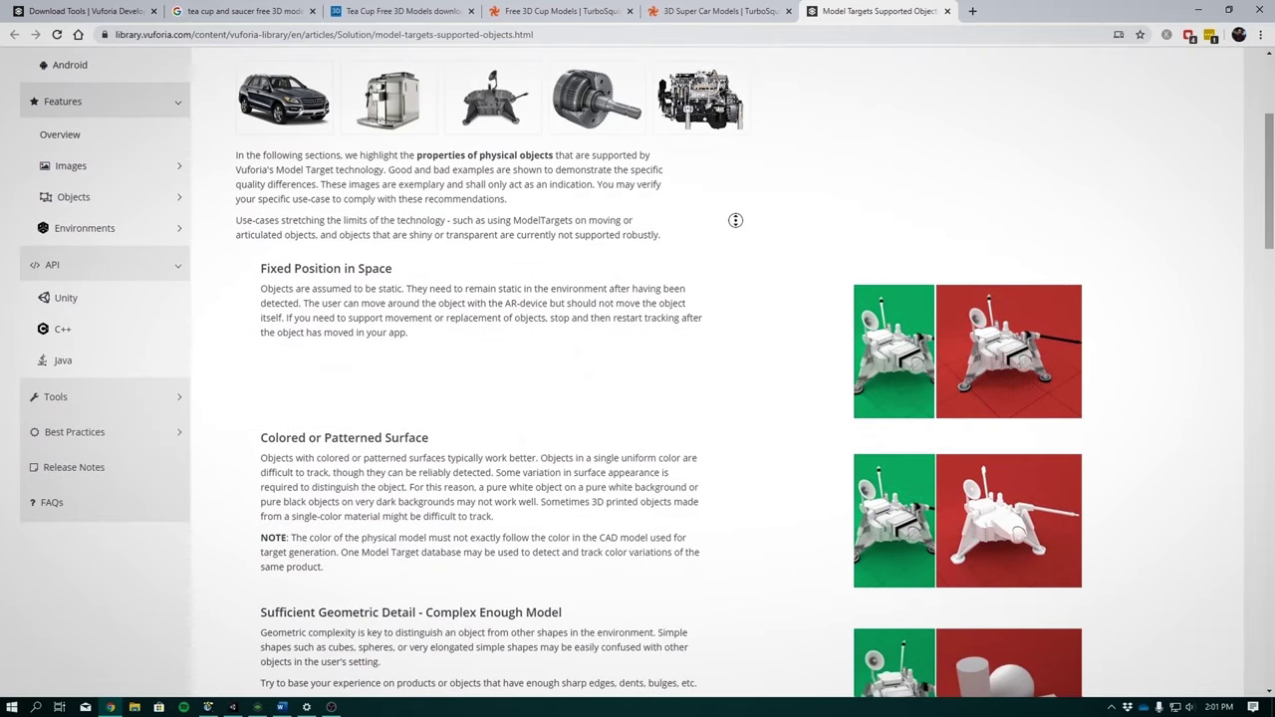
scroll(740, 245, down, 1)
scroll(739, 245, down, 2)
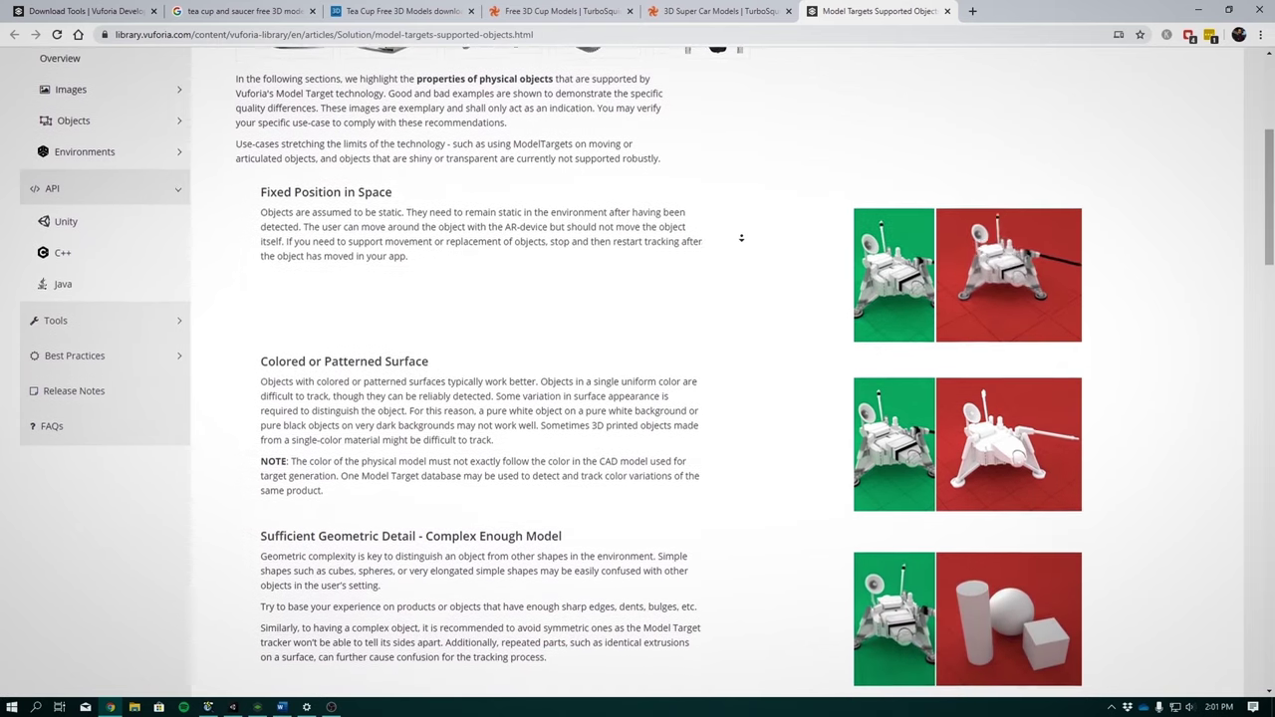
scroll(742, 238, down, 1)
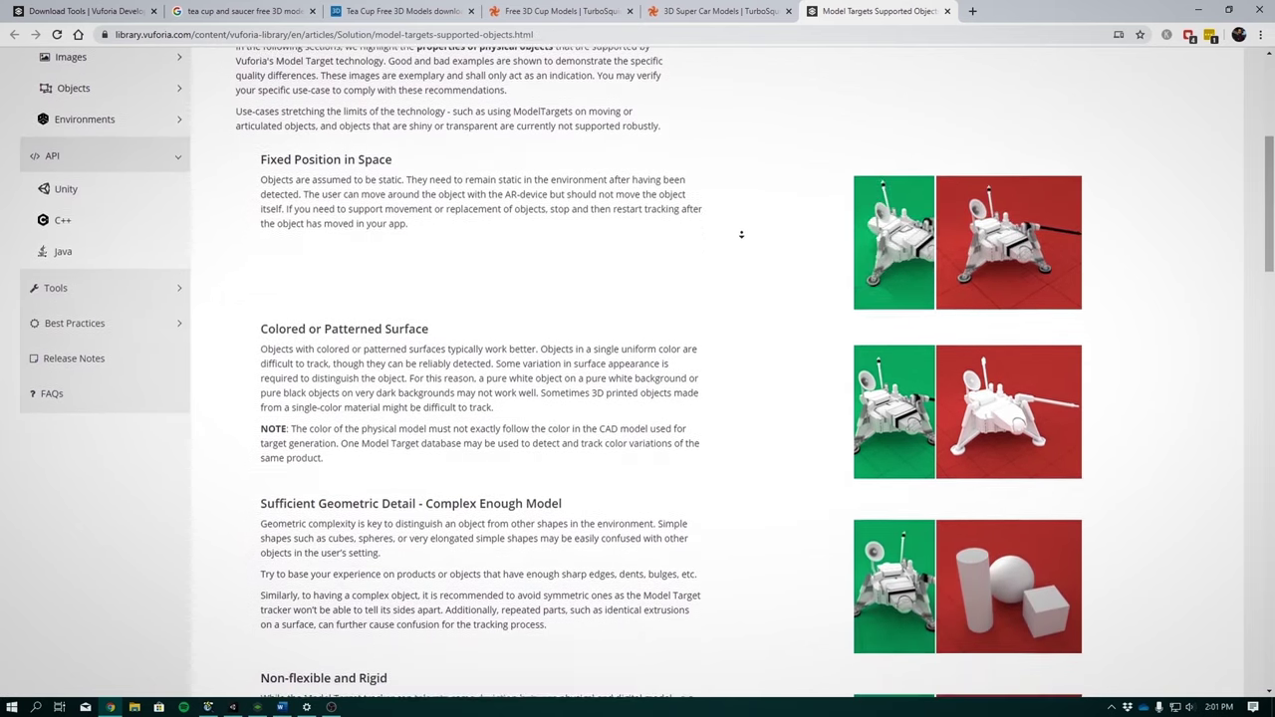
scroll(741, 235, down, 1)
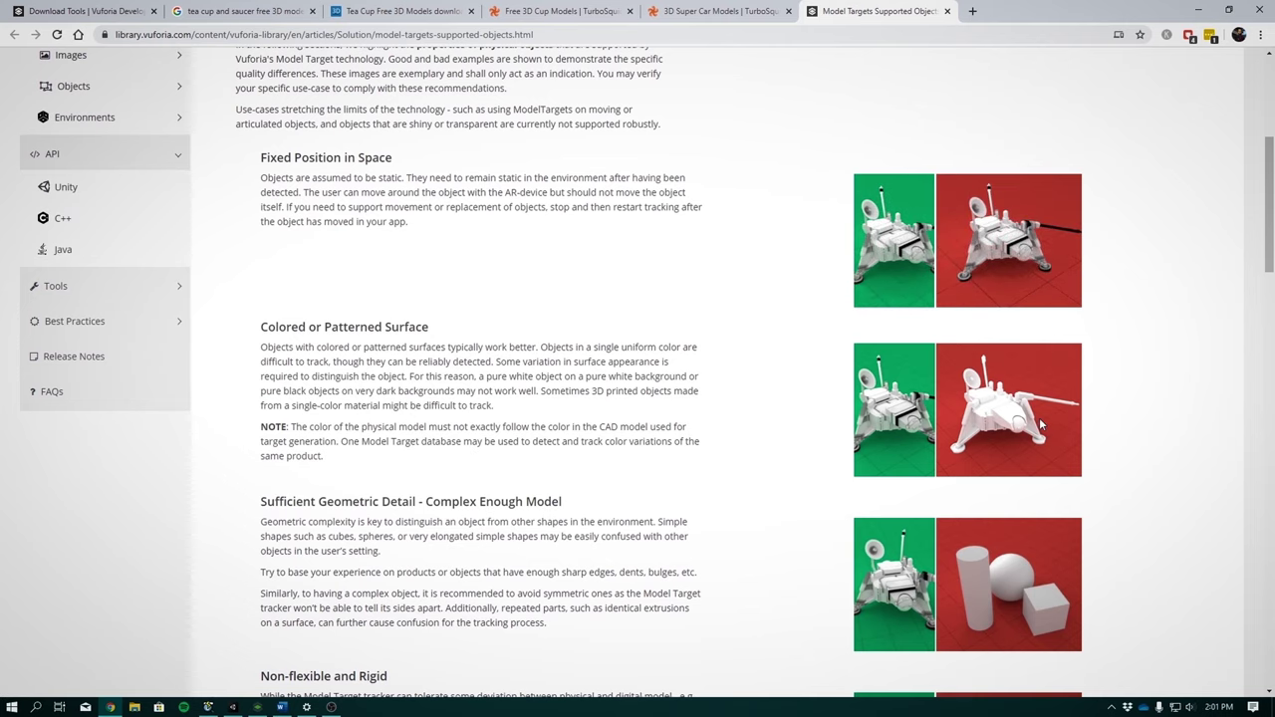
scroll(1040, 425, down, 2)
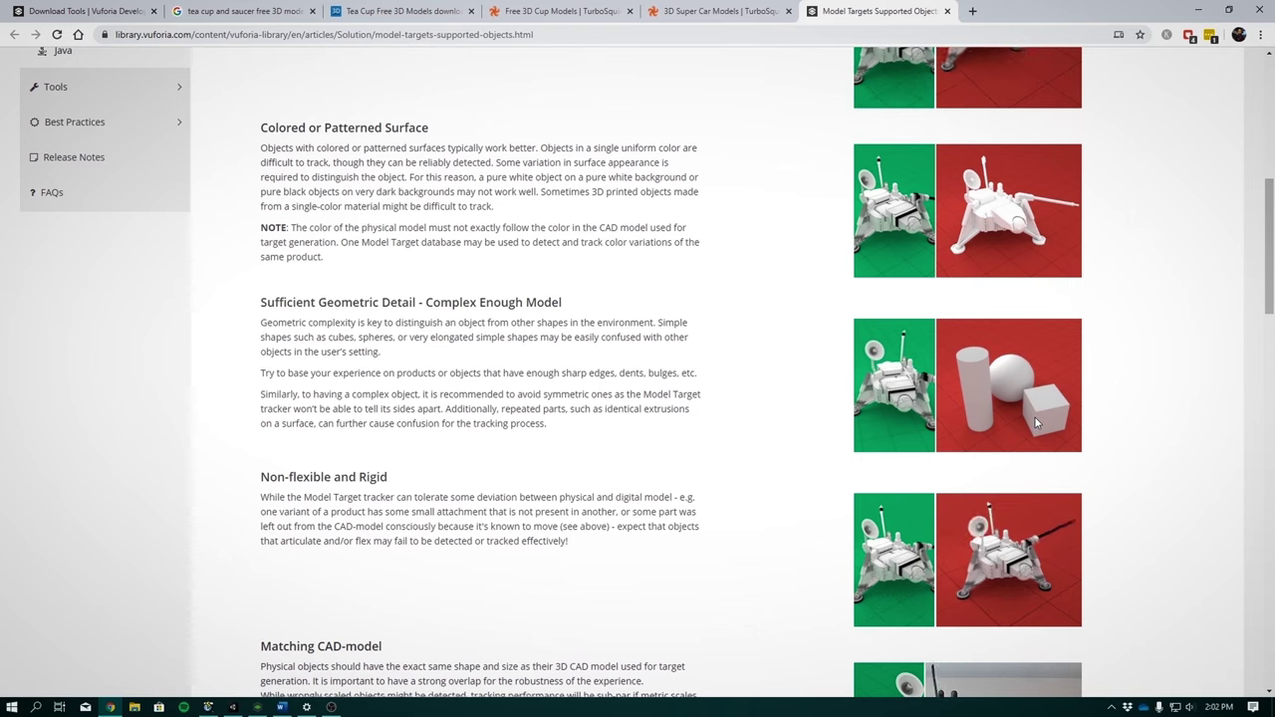
scroll(1036, 423, down, 2)
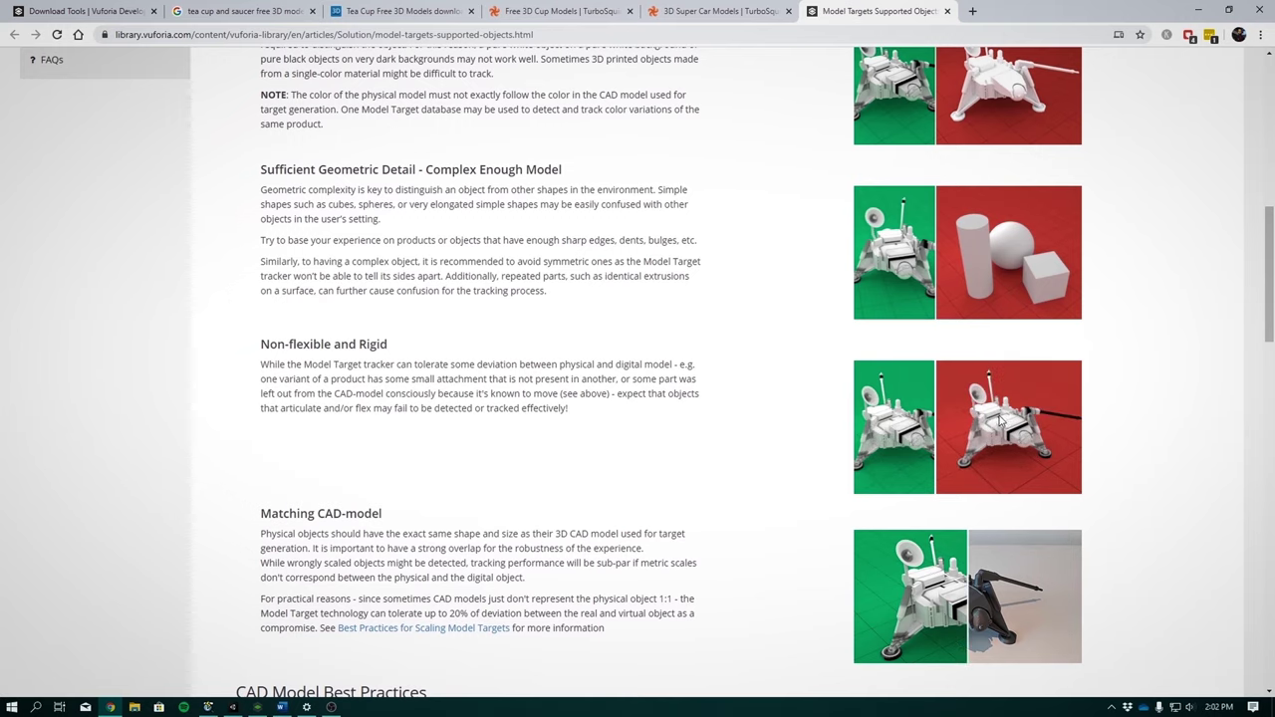
scroll(963, 422, down, 2)
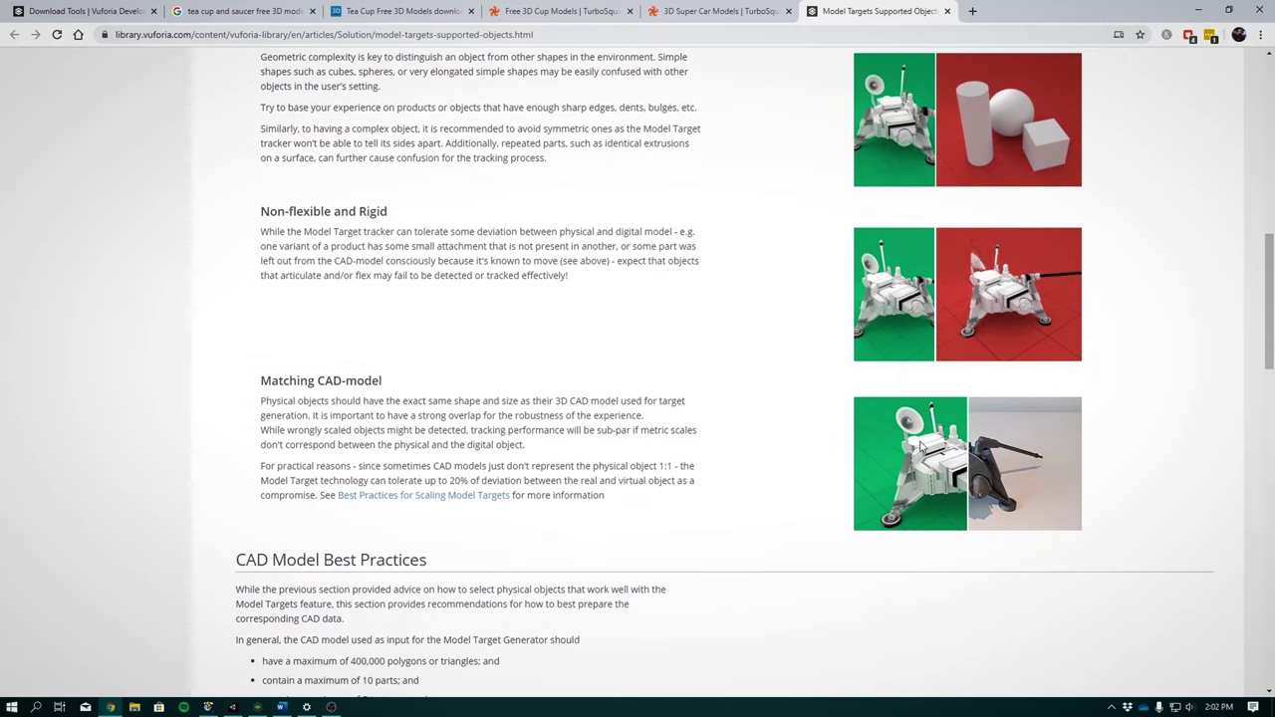
drag(1272, 299, 1272, 573)
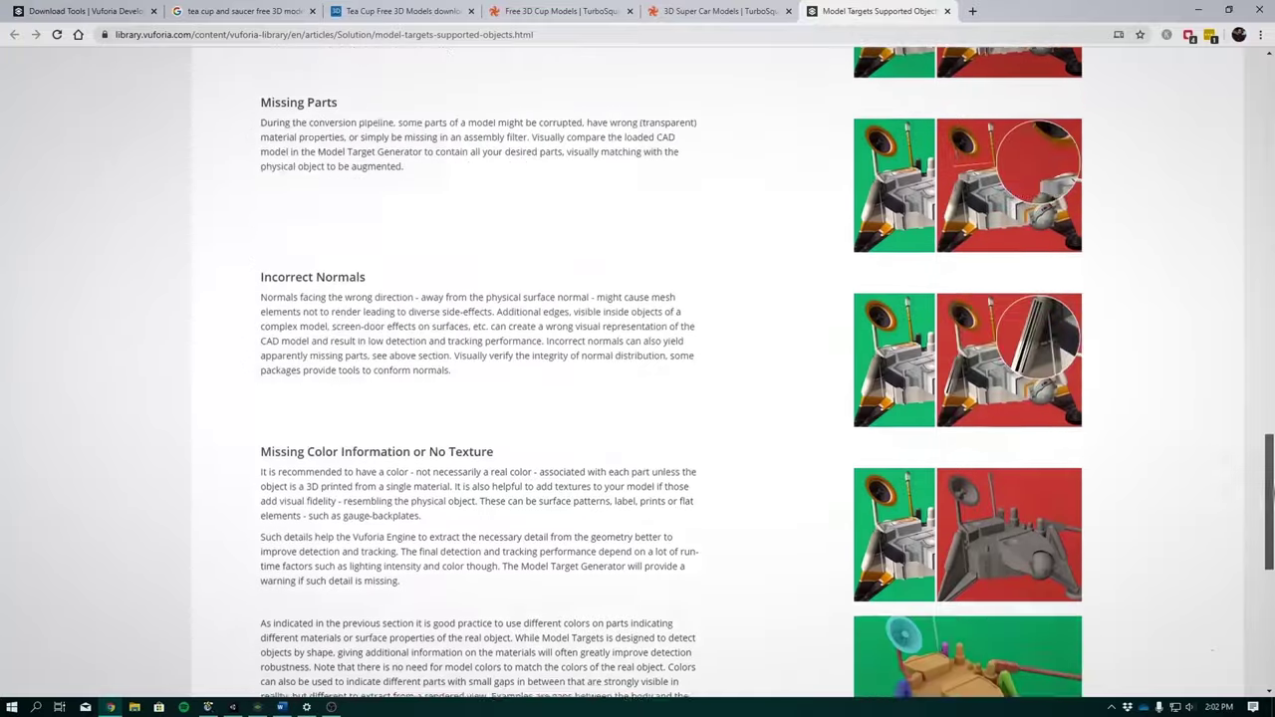
scroll(1123, 112, up, 20)
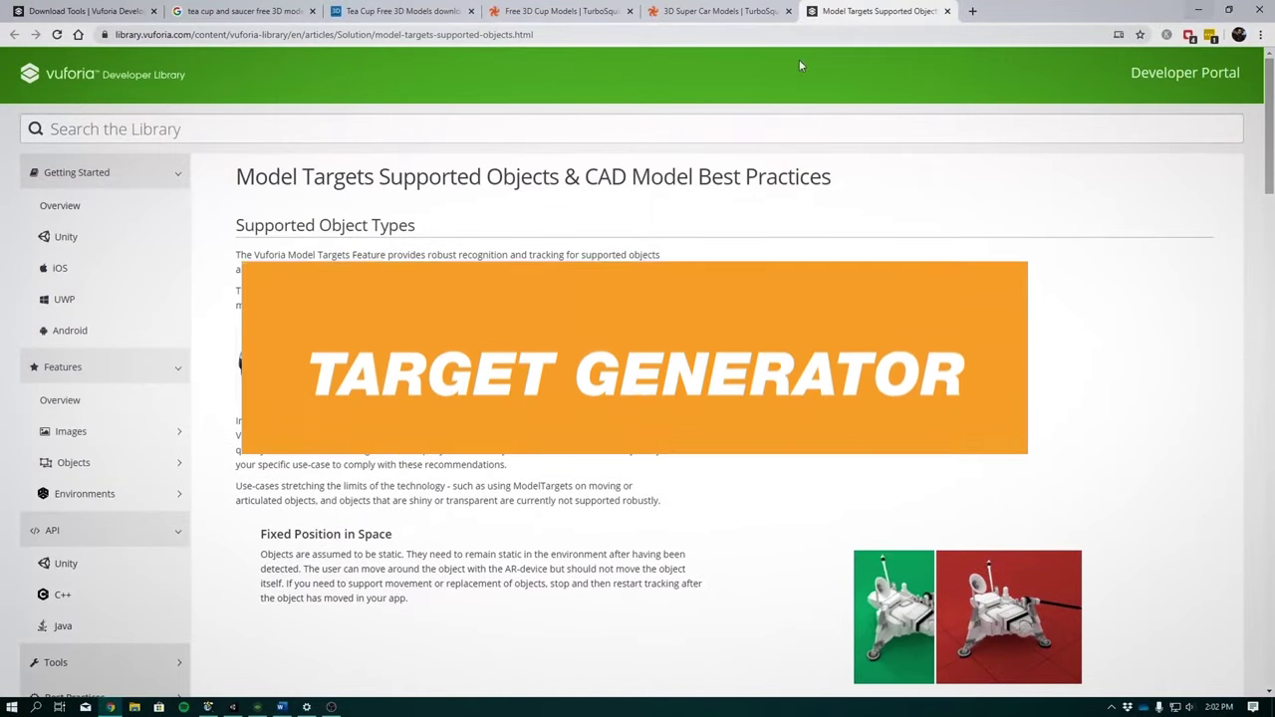
Switch to the Download Tools page and highlight its web address.
click(37, 12)
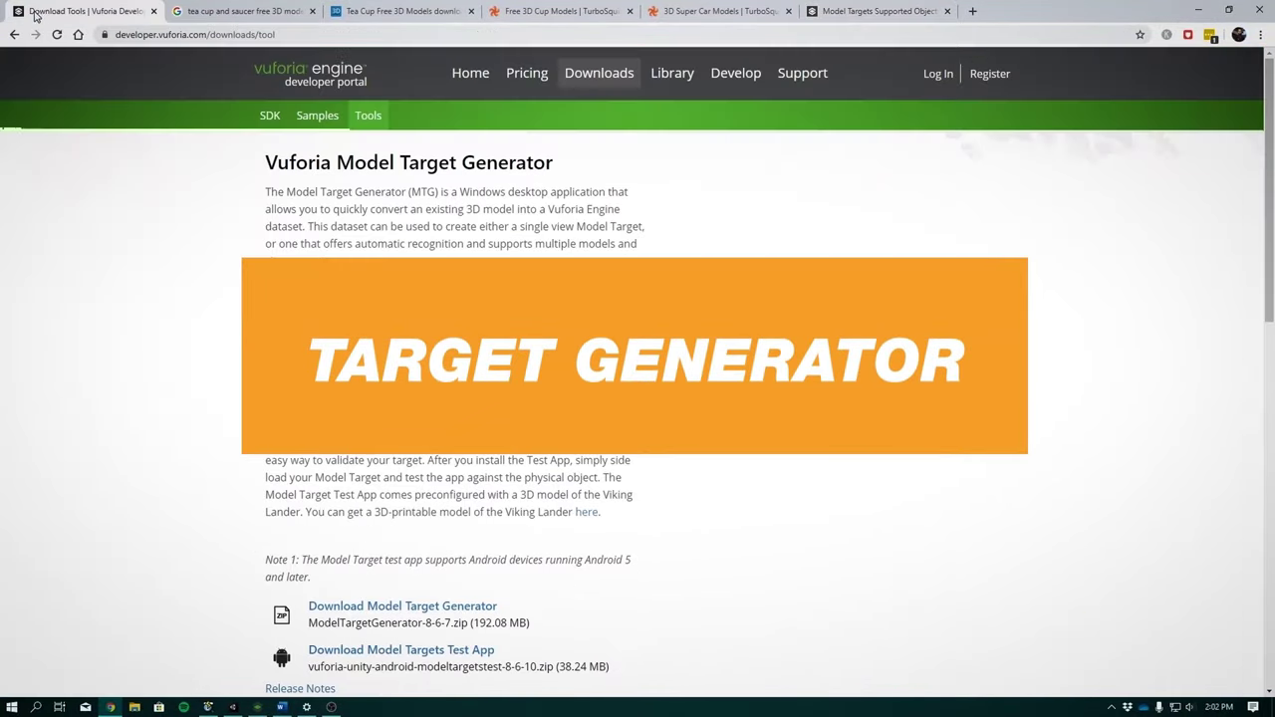
drag(137, 35, 163, 37)
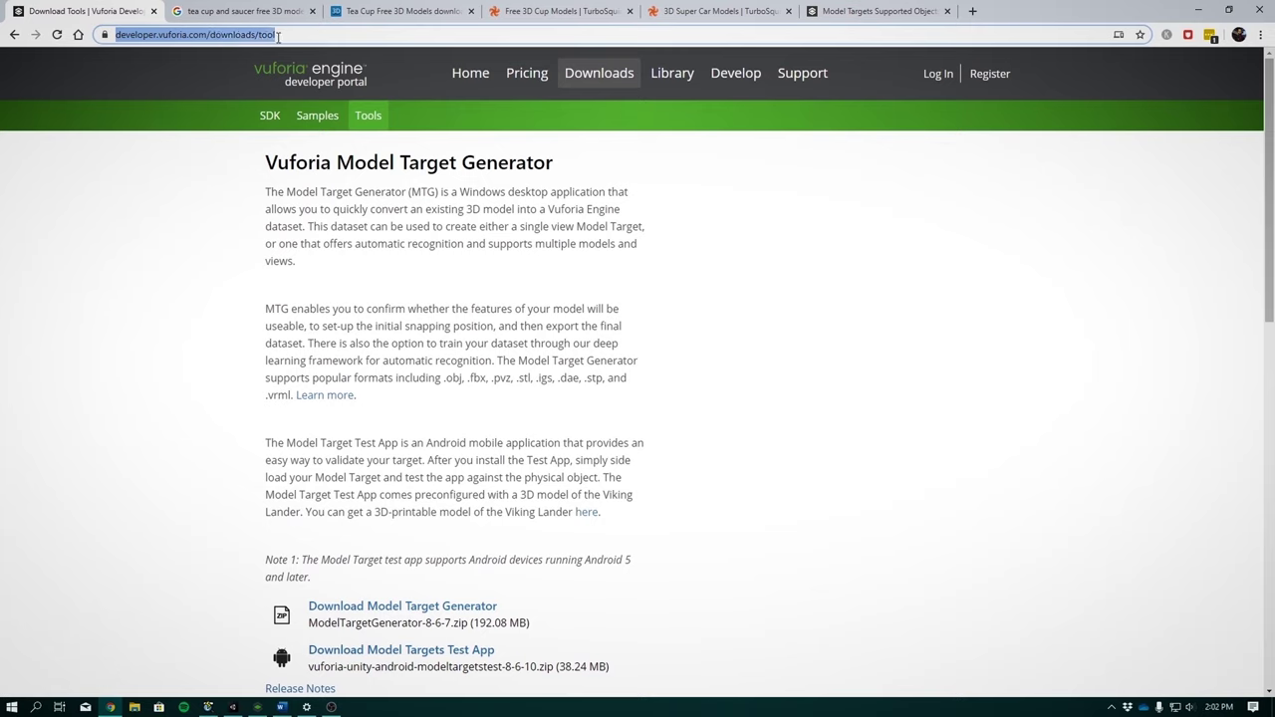
click(388, 209)
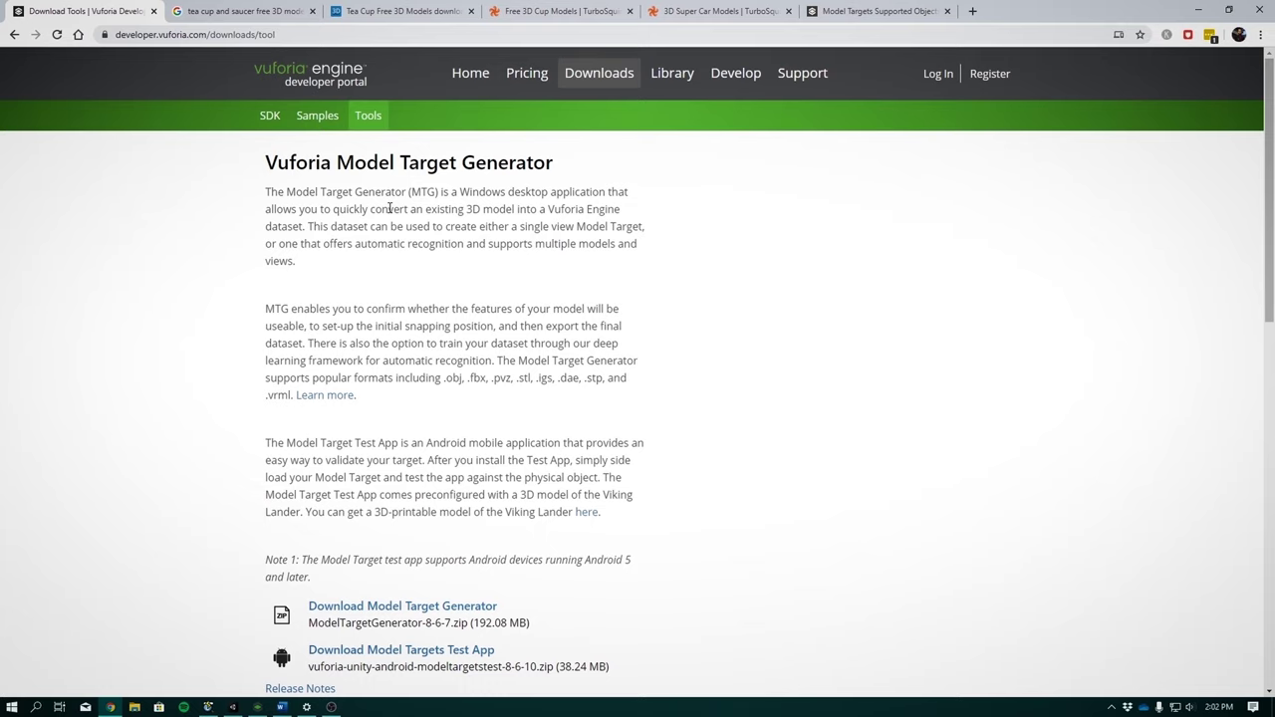
scroll(389, 208, down, 2)
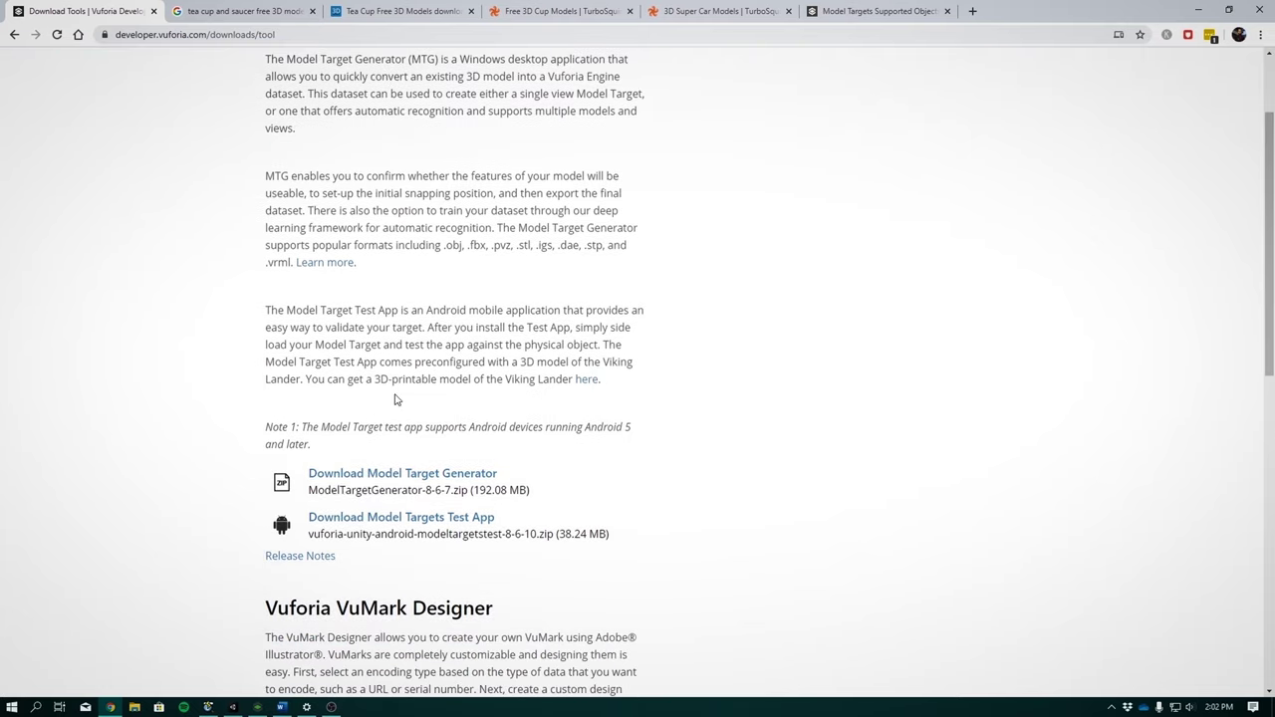
Start the Model Target Generator download, signing in and agreeing to the terms, then cancel it.
click(376, 475)
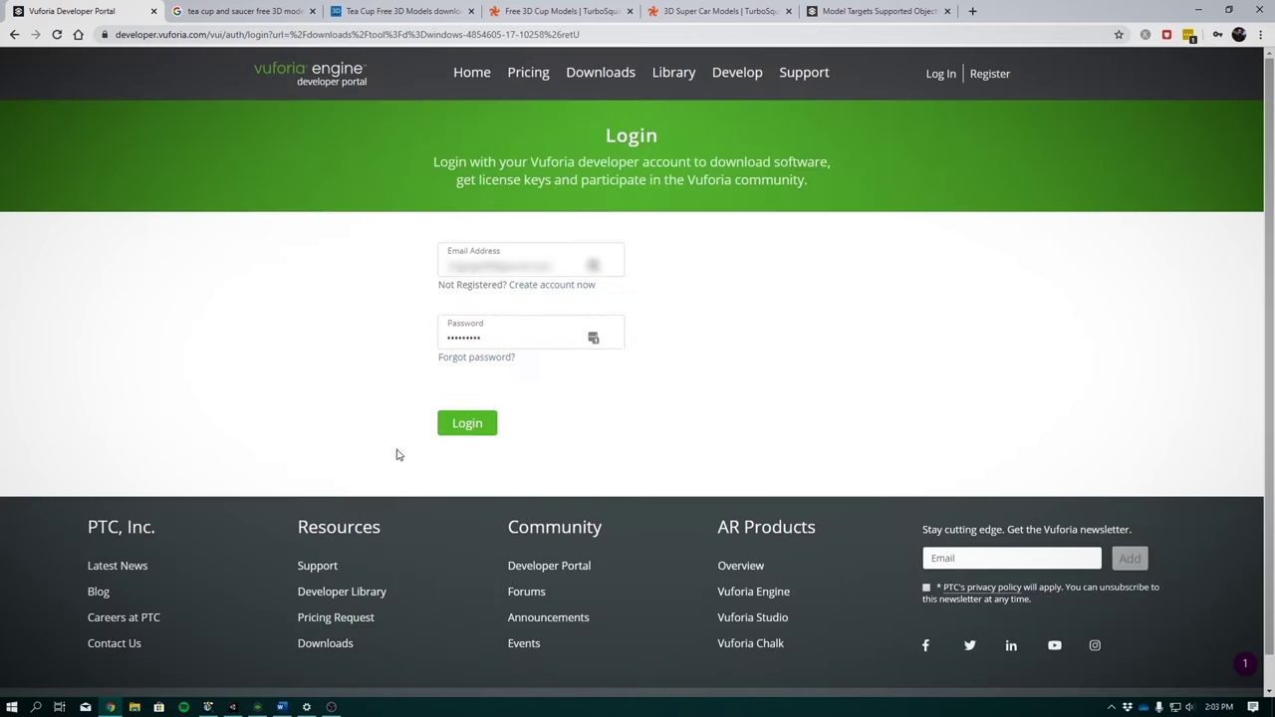
click(456, 427)
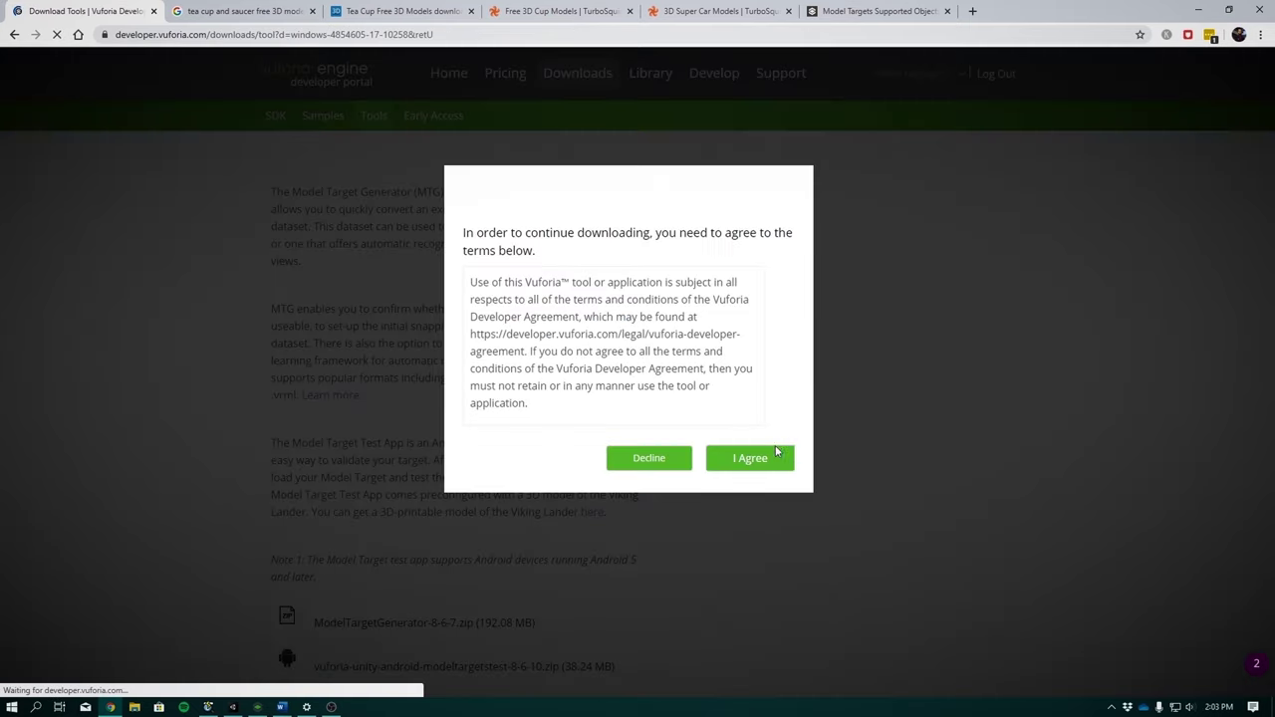
click(774, 457)
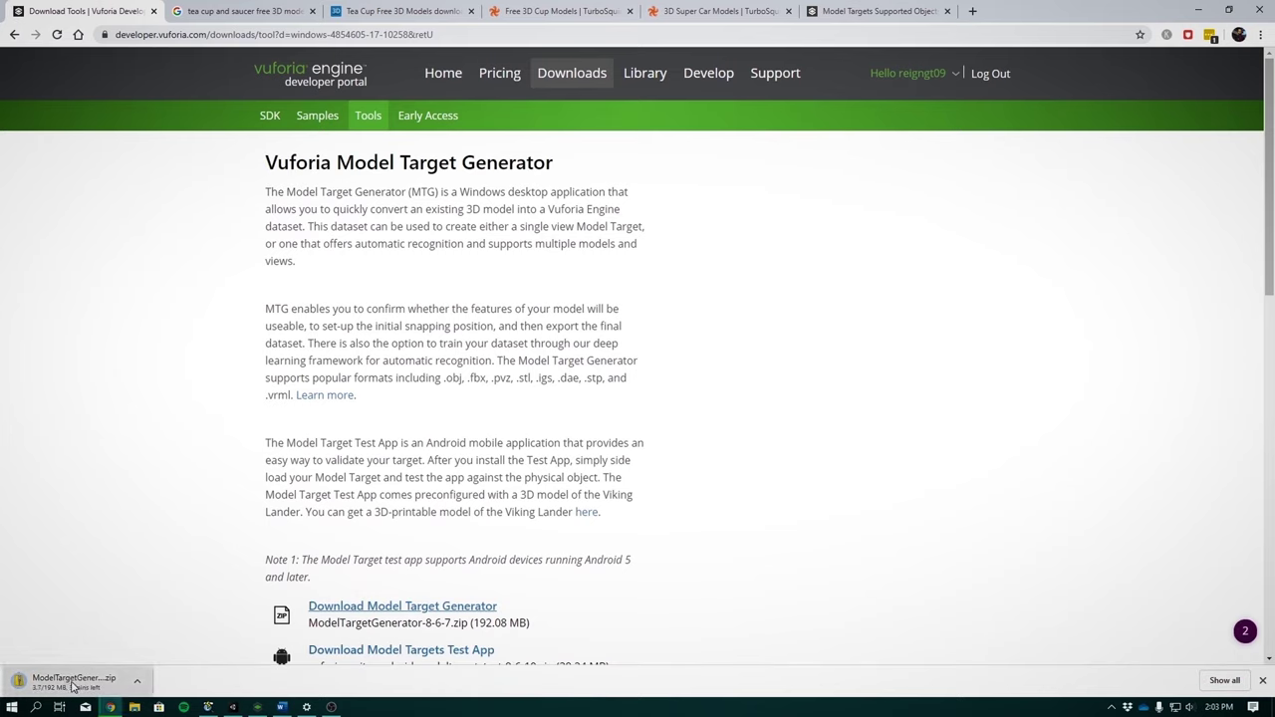
click(136, 681)
click(170, 657)
key(super)
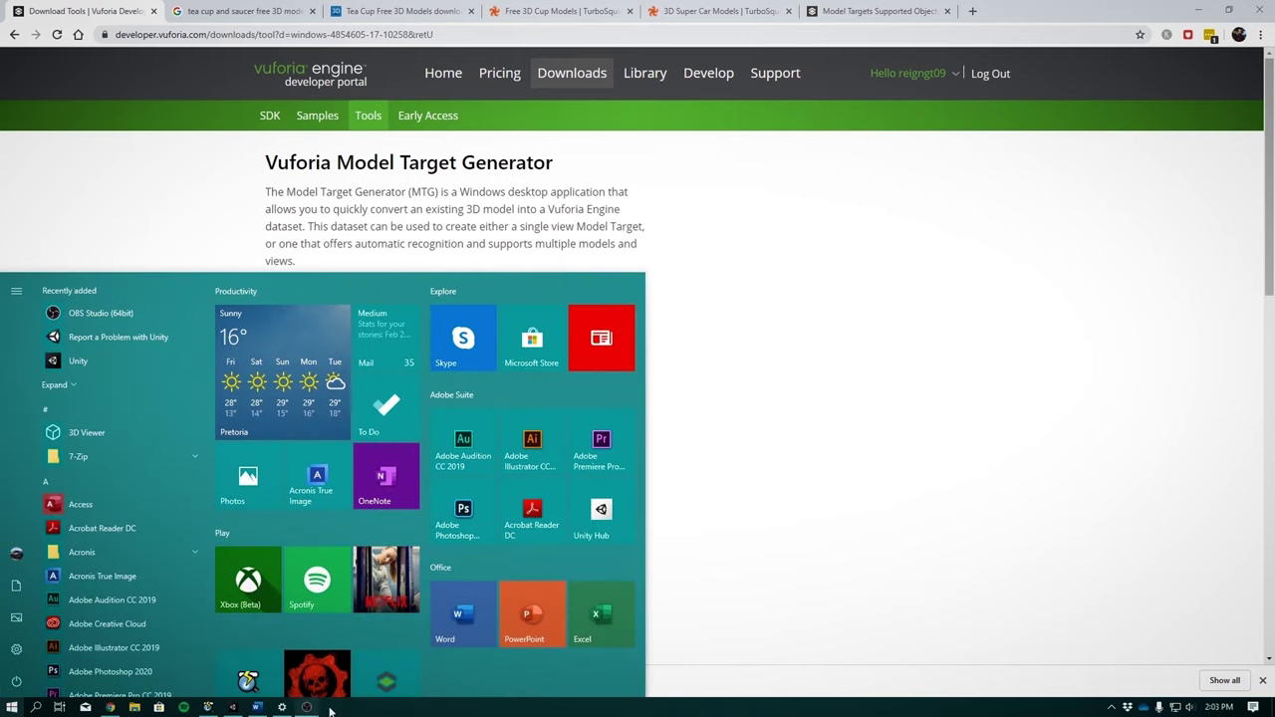
Launch Model Target Generator, preview the Create New Model Target form, then dismiss it.
click(393, 682)
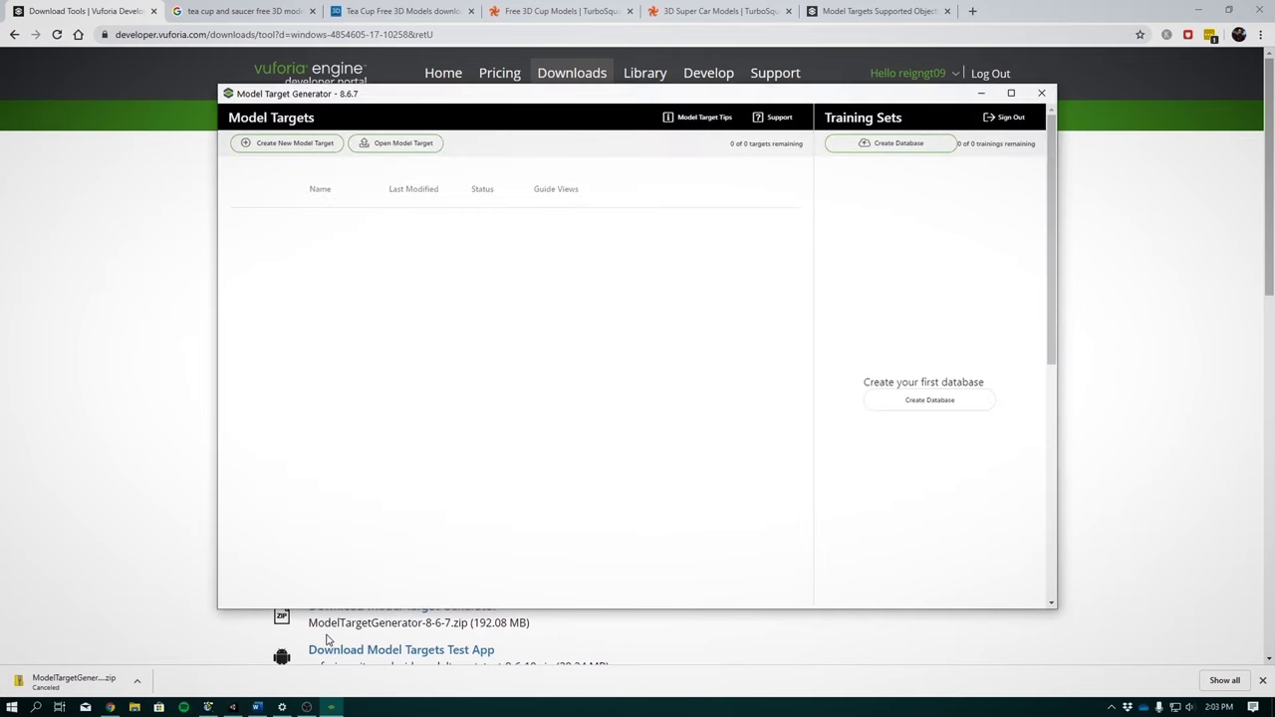
click(288, 142)
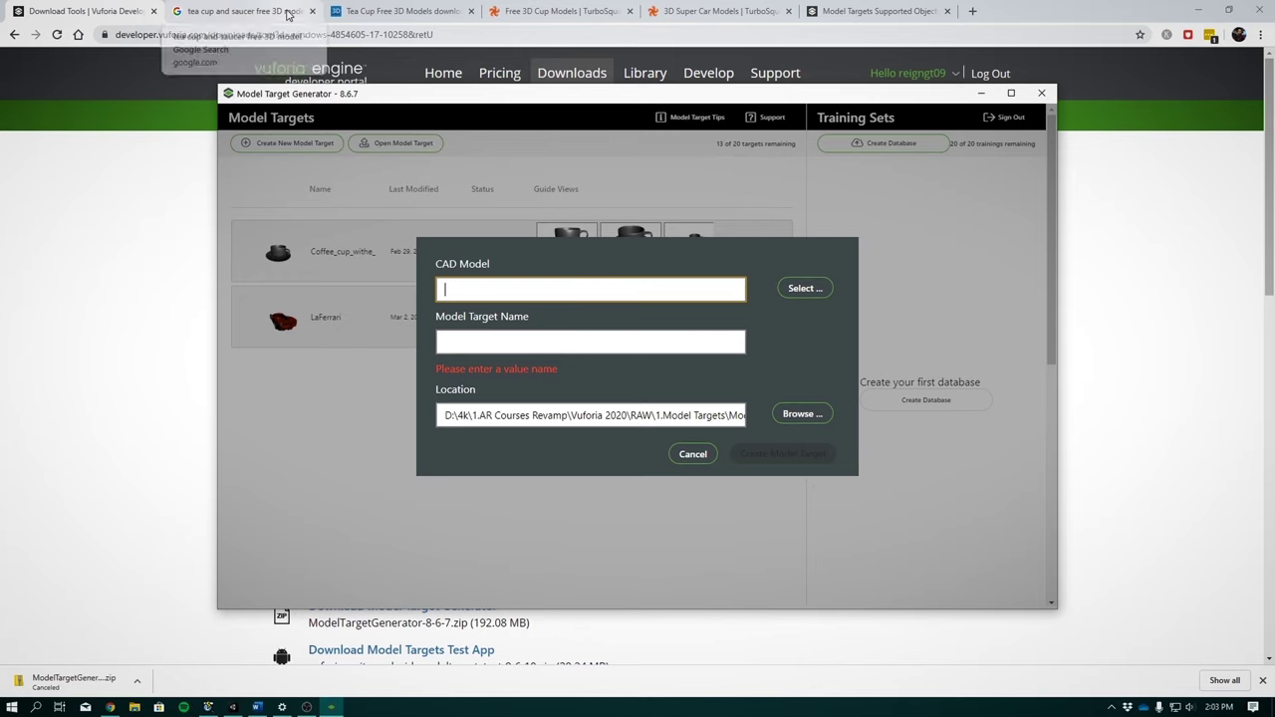
key(Escape)
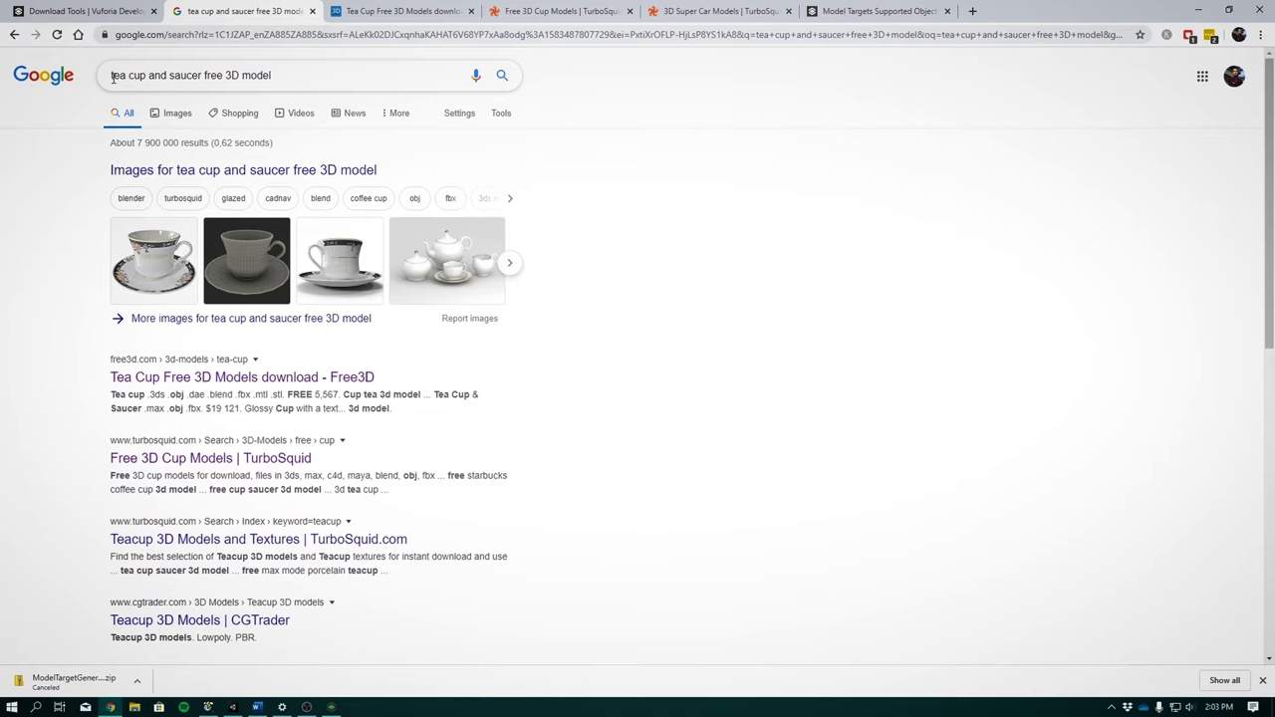
Compare the Free3D and TurboSquid free cup model pages and scroll TurboSquid's results.
click(113, 78)
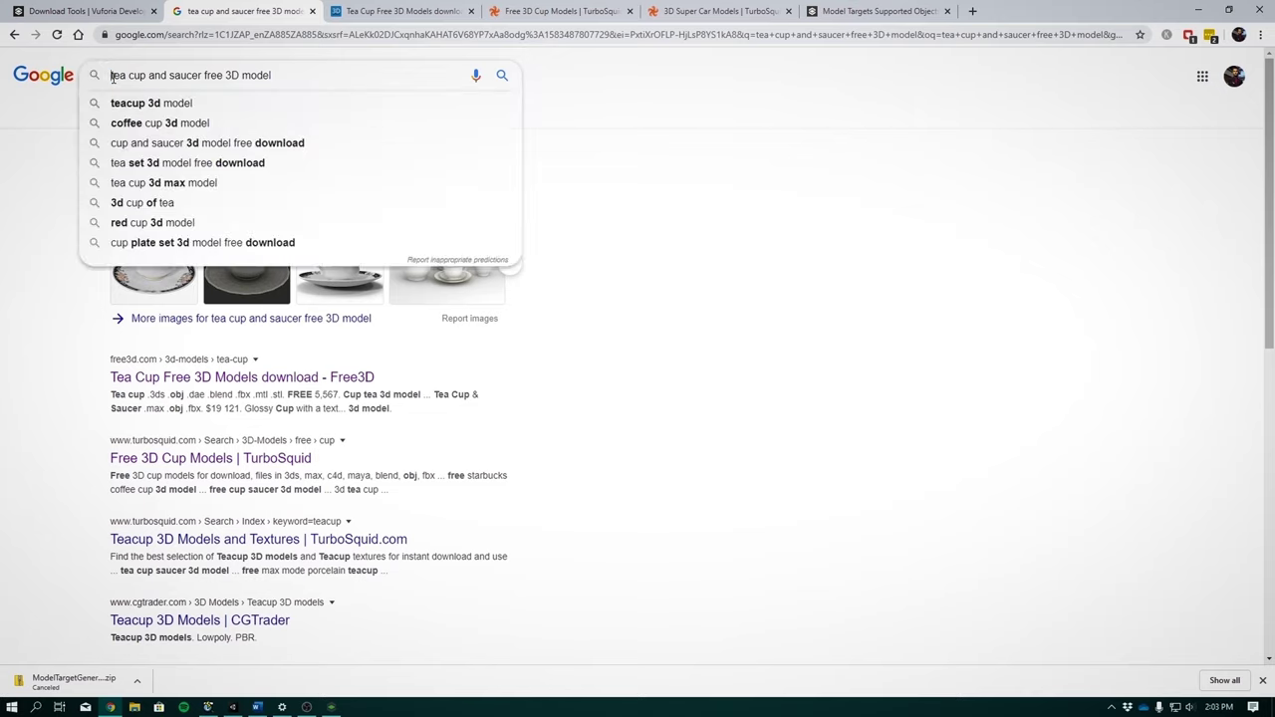
click(297, 74)
click(646, 149)
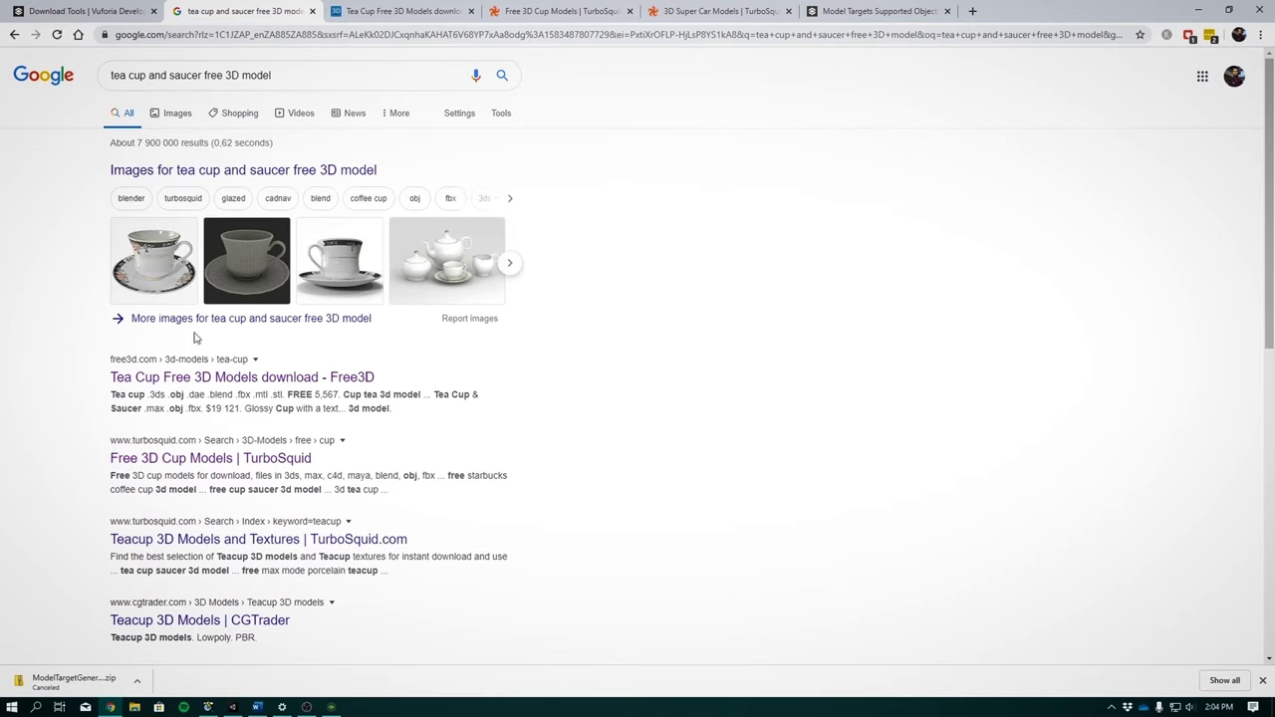
click(378, 20)
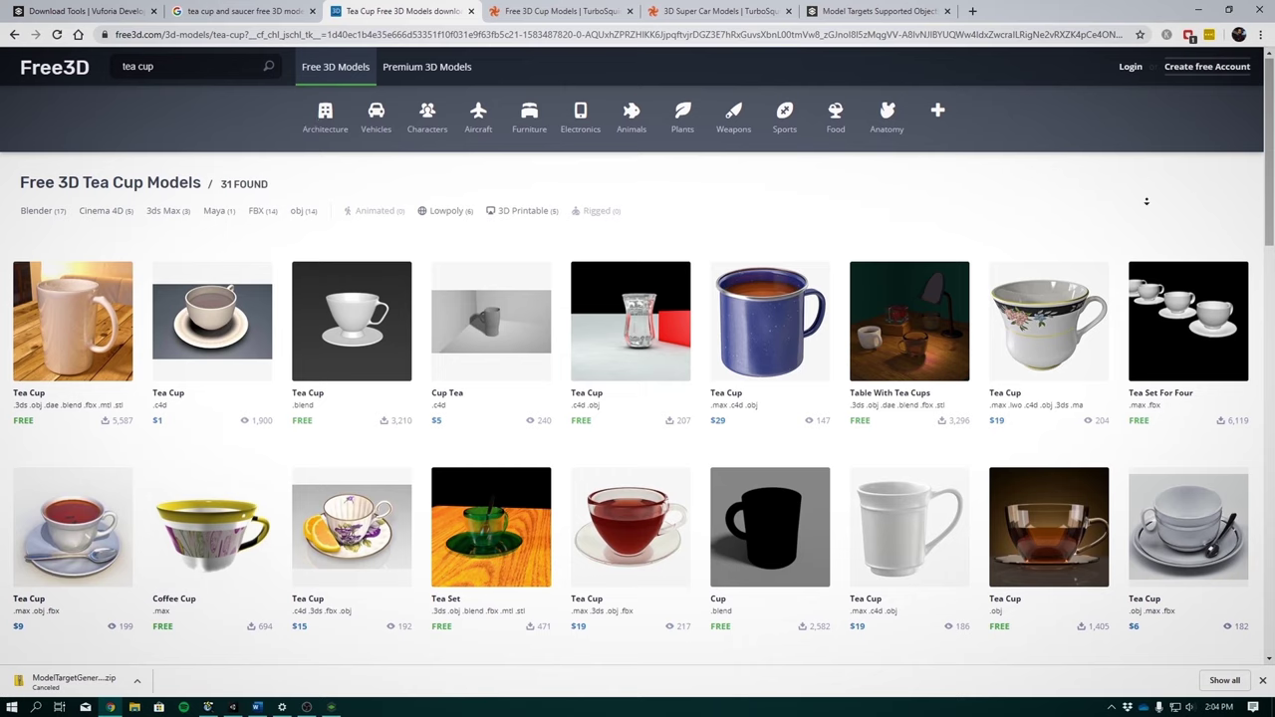
click(569, 14)
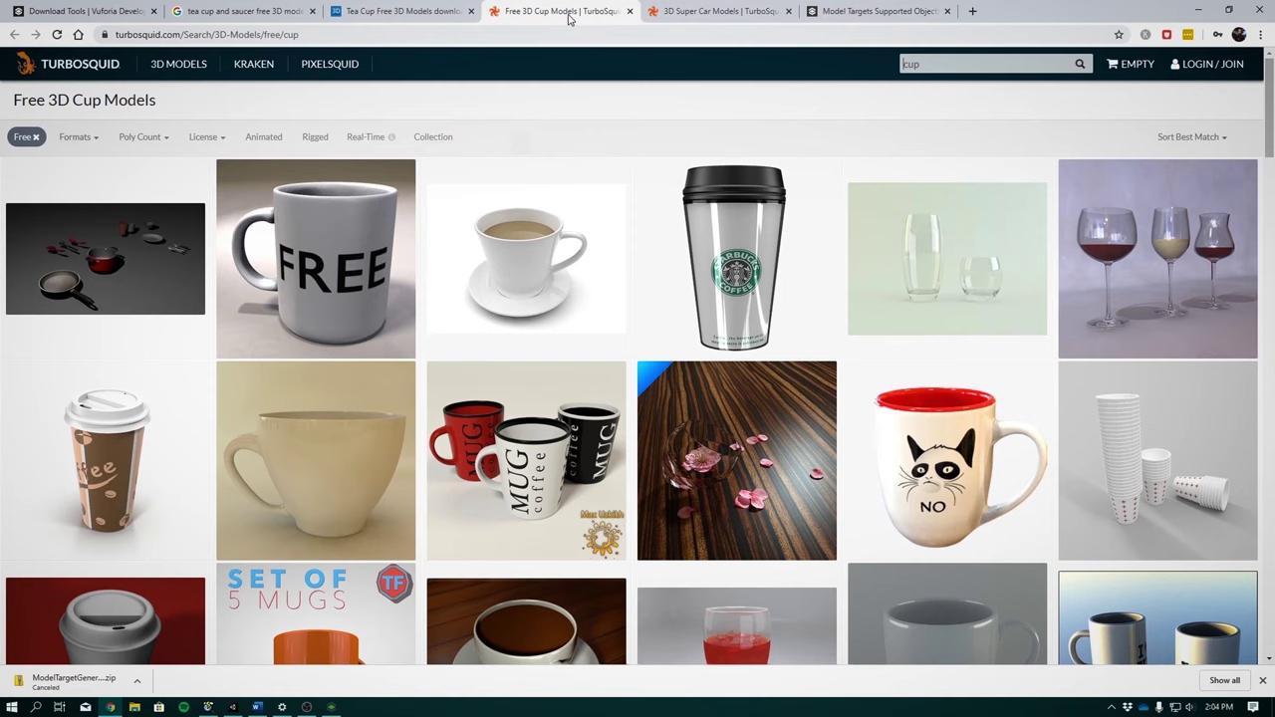
click(20, 142)
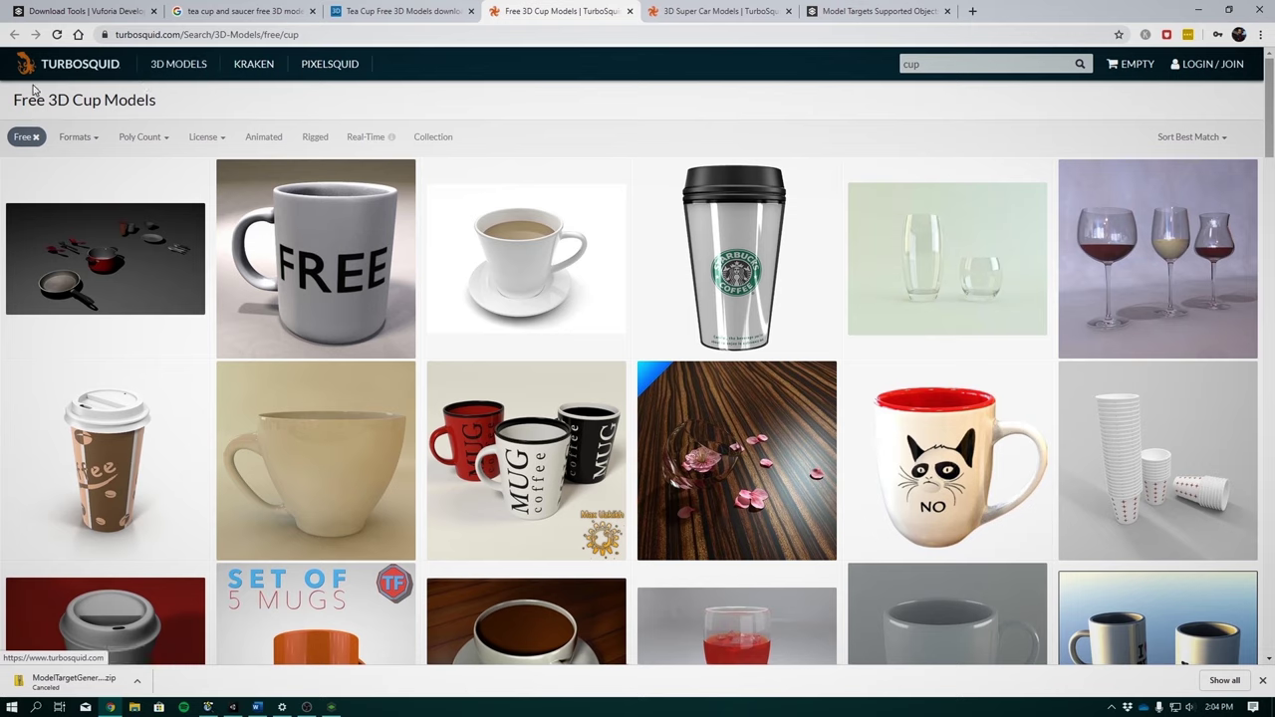
click(17, 140)
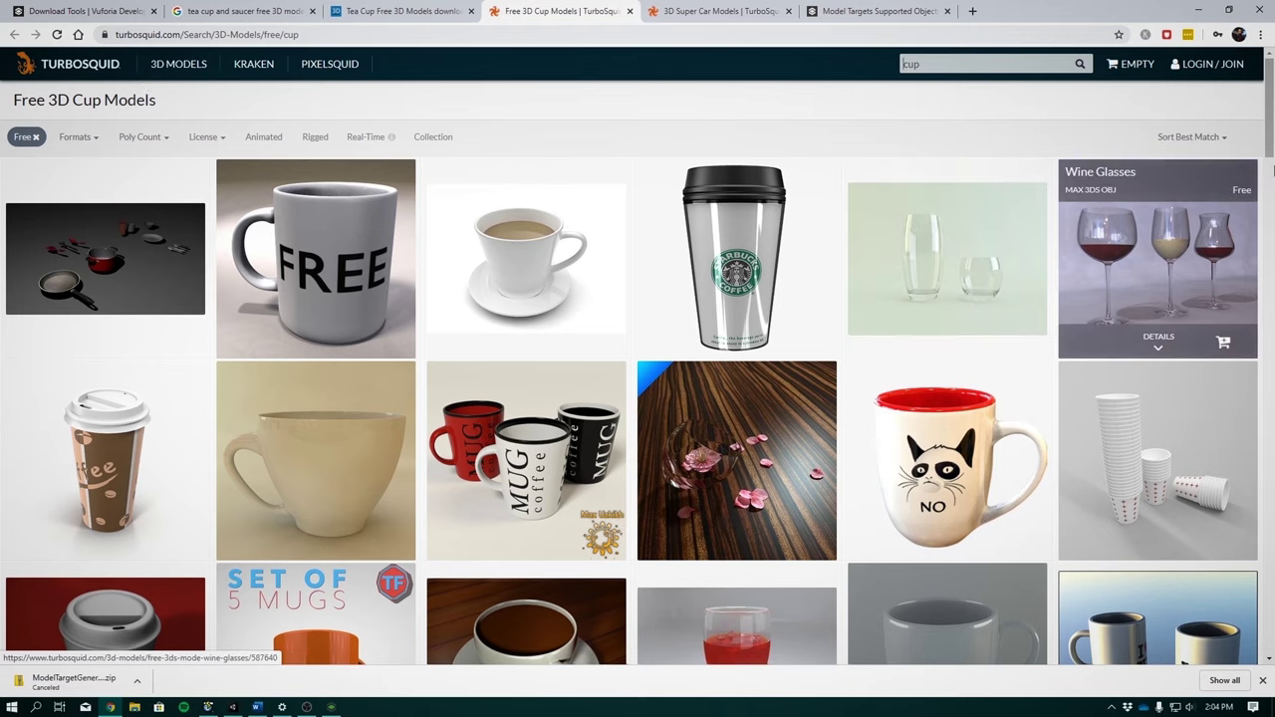
scroll(1271, 150, down, 2)
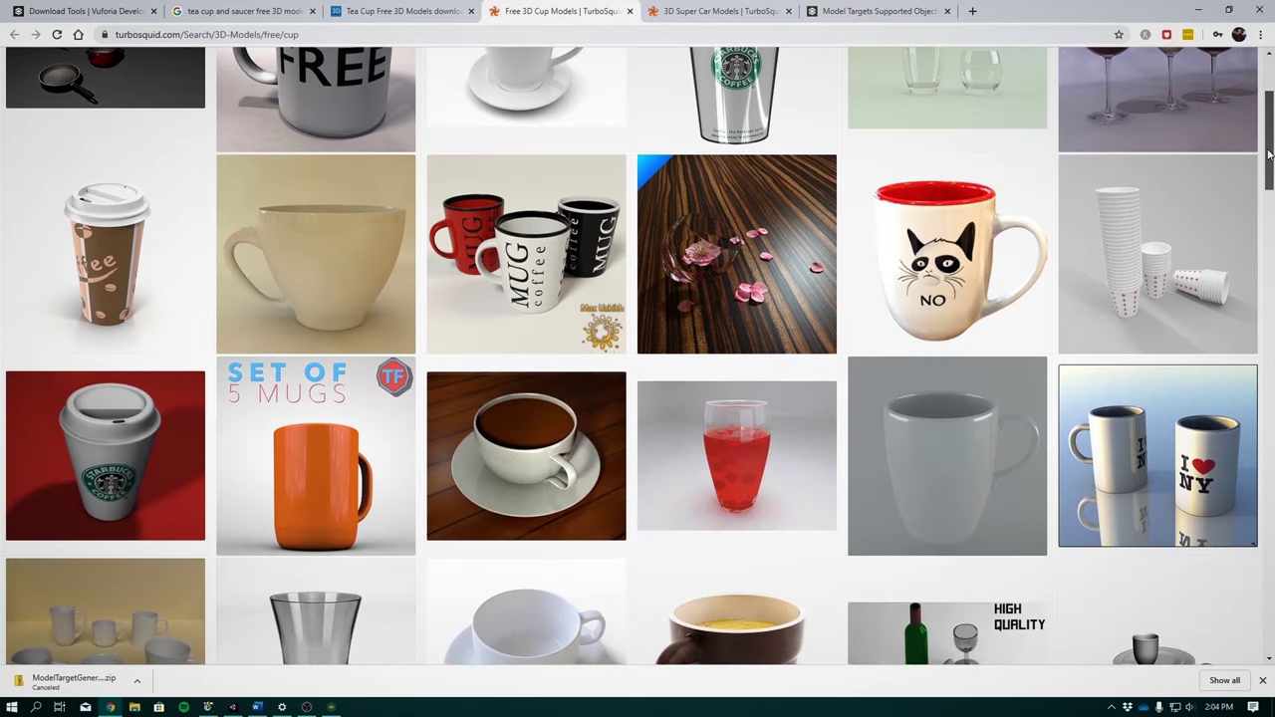
drag(1269, 155, 1268, 217)
Open the Coffee cup model page and browse its gallery images up to the wireframe view.
mouse_move(543, 289)
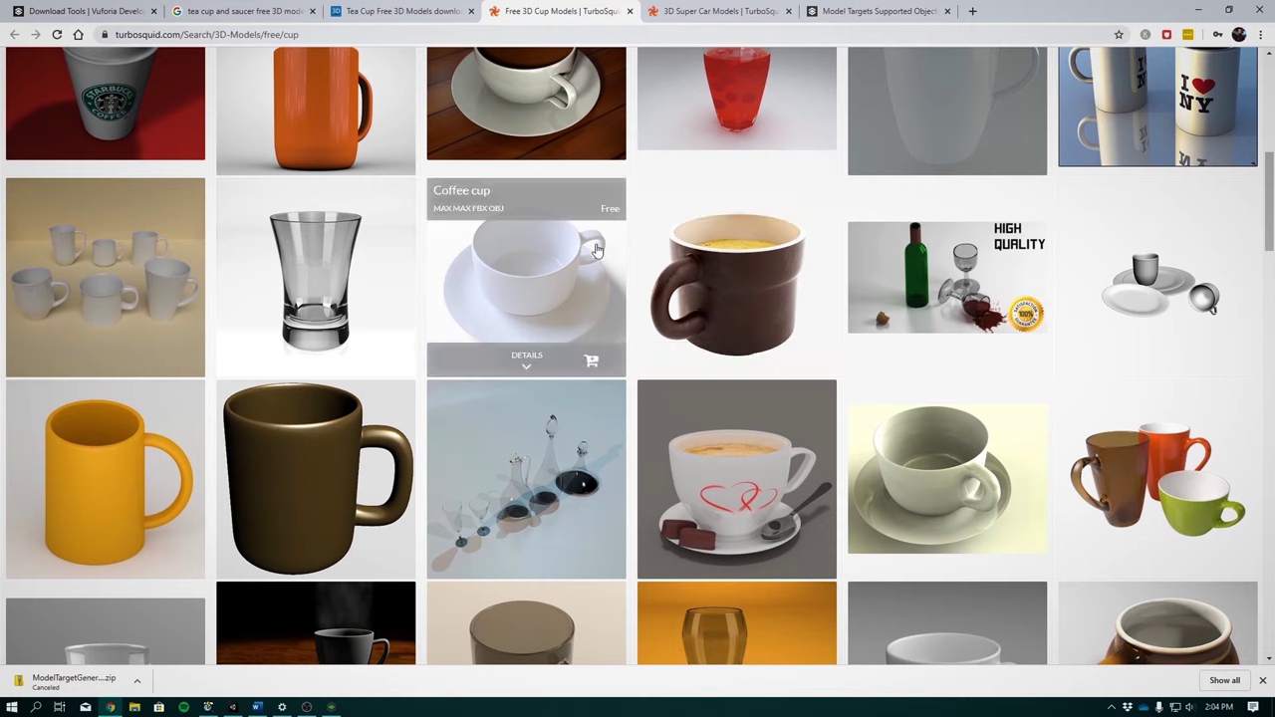
click(506, 278)
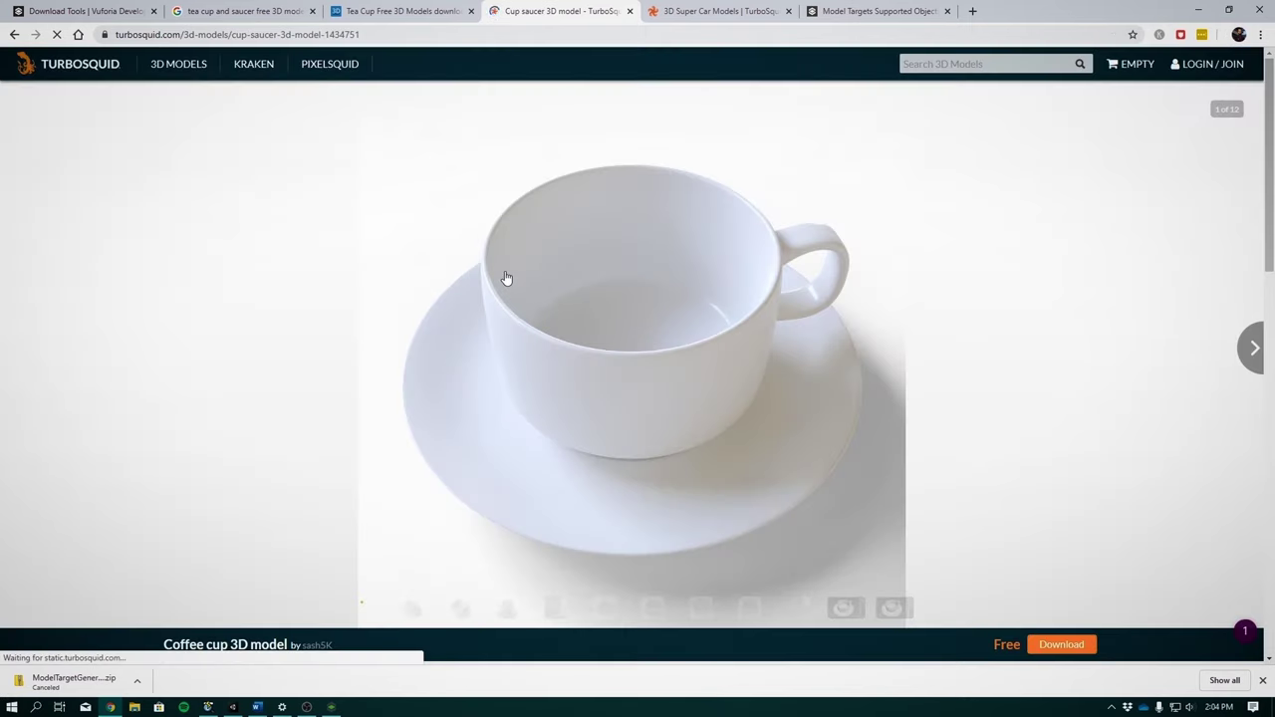
scroll(506, 278, down, 2)
click(409, 413)
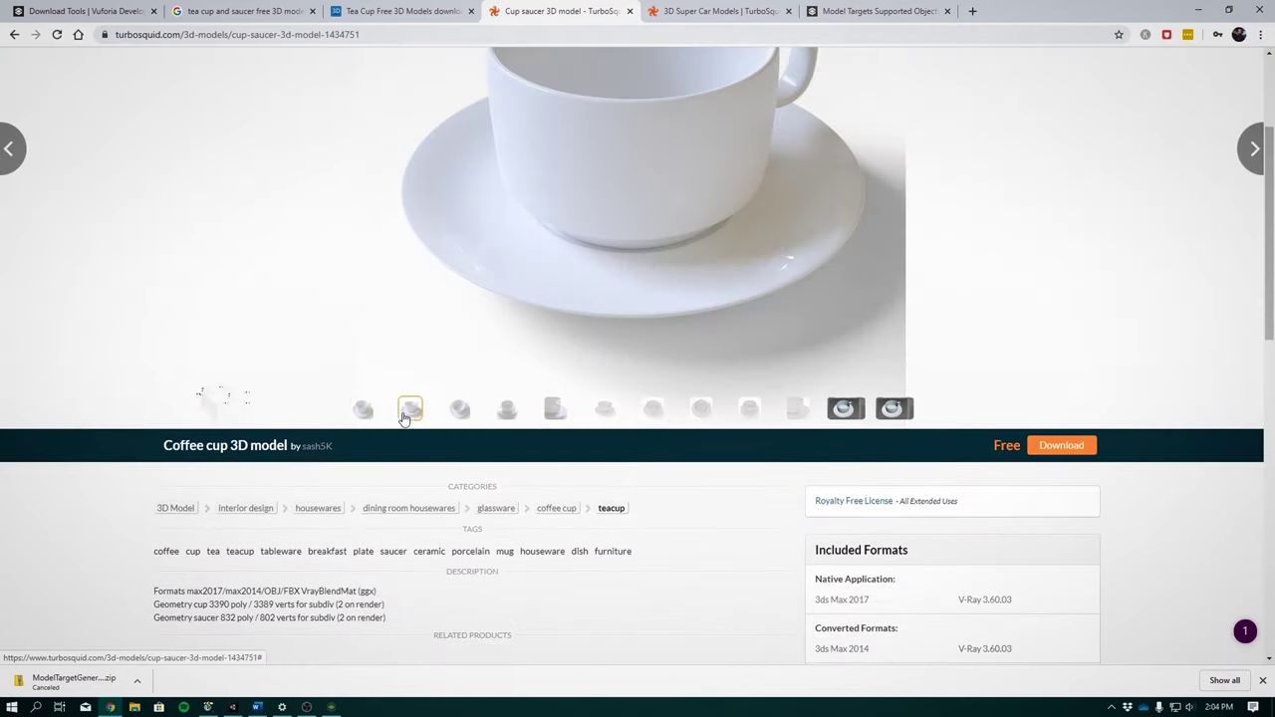
scroll(536, 359, up, 2)
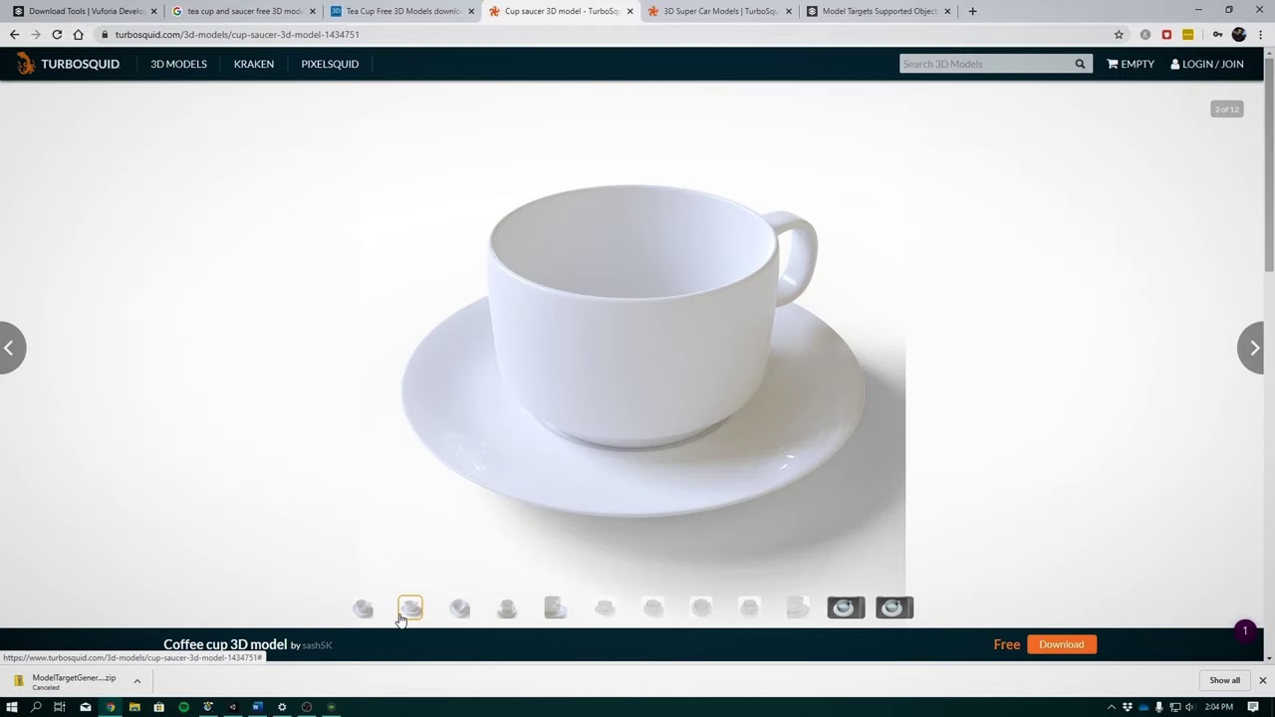
click(364, 610)
click(410, 610)
click(459, 610)
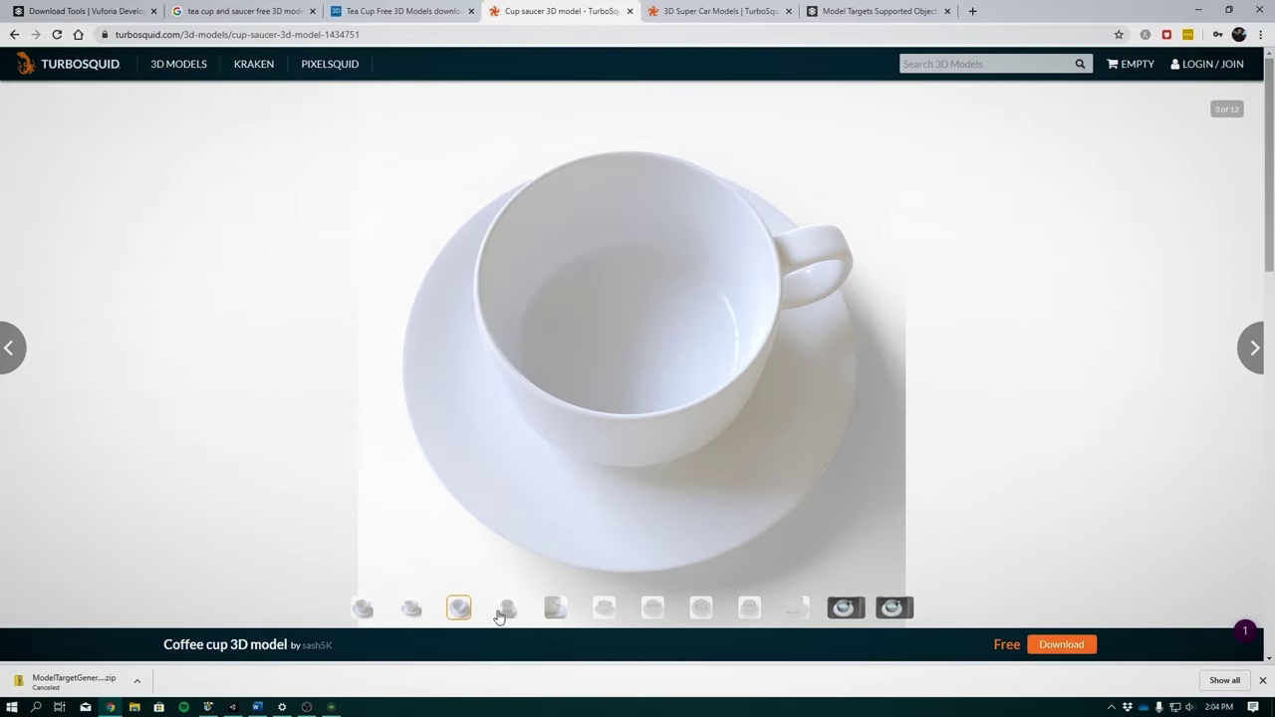
click(507, 610)
click(556, 610)
click(603, 609)
click(652, 610)
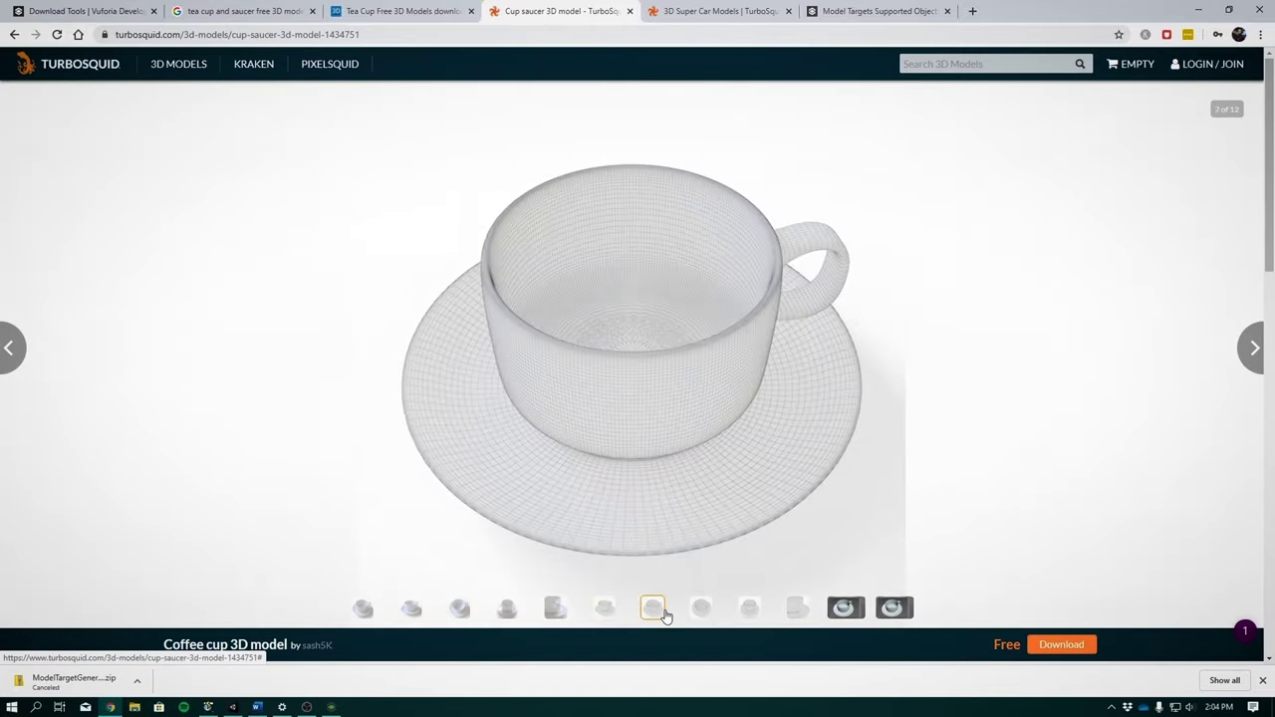
scroll(831, 330, down, 2)
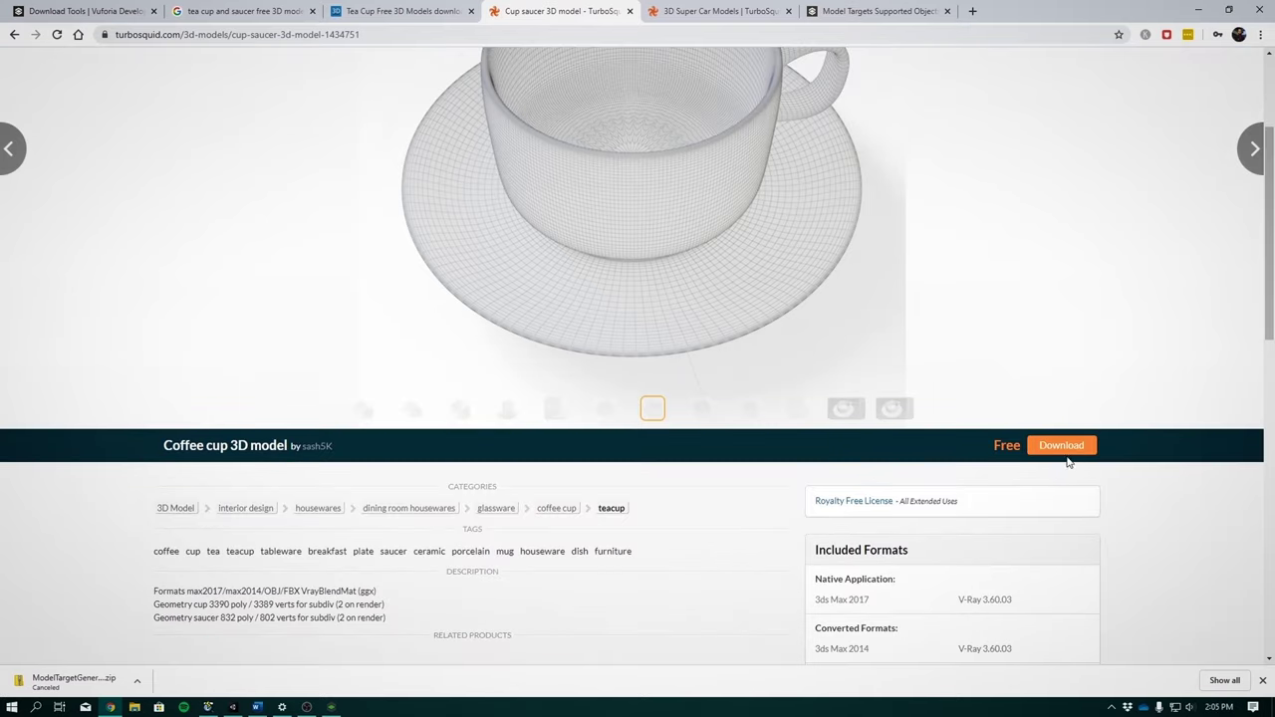
Sign in and download Coffee_cup_withe_obj.rar from My Files' full format list.
click(1064, 450)
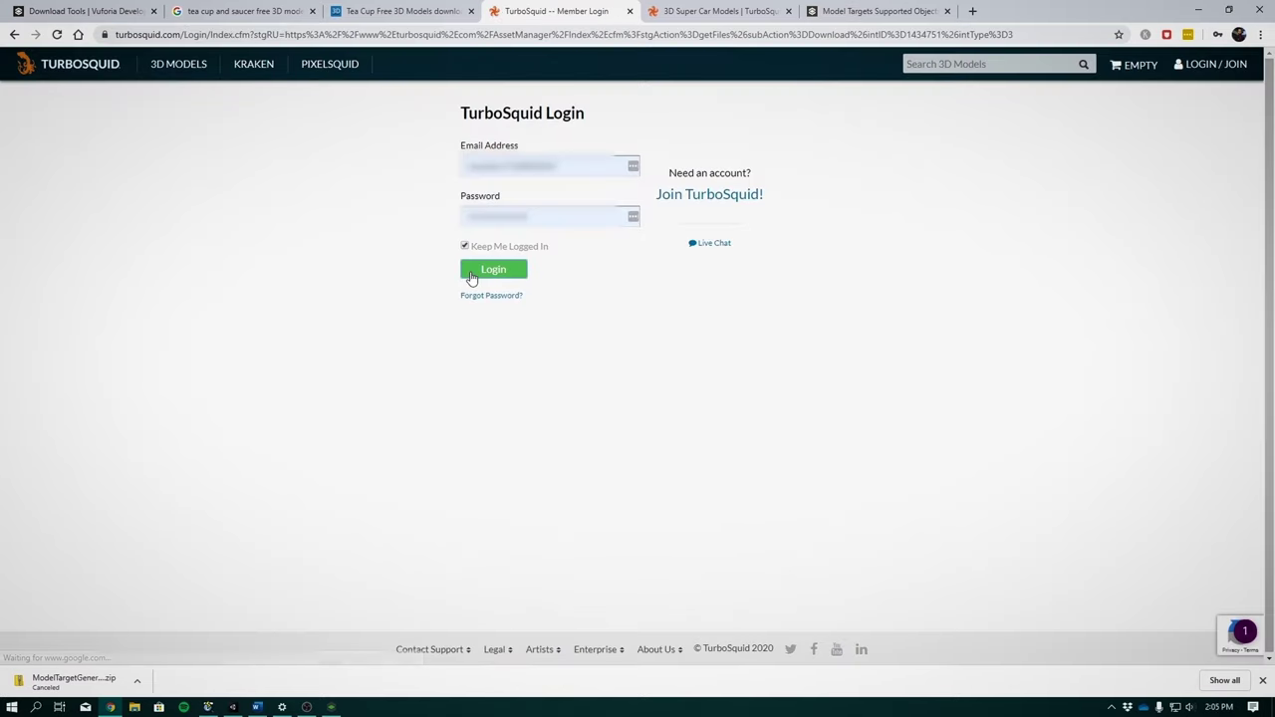
click(472, 277)
scroll(538, 409, down, 2)
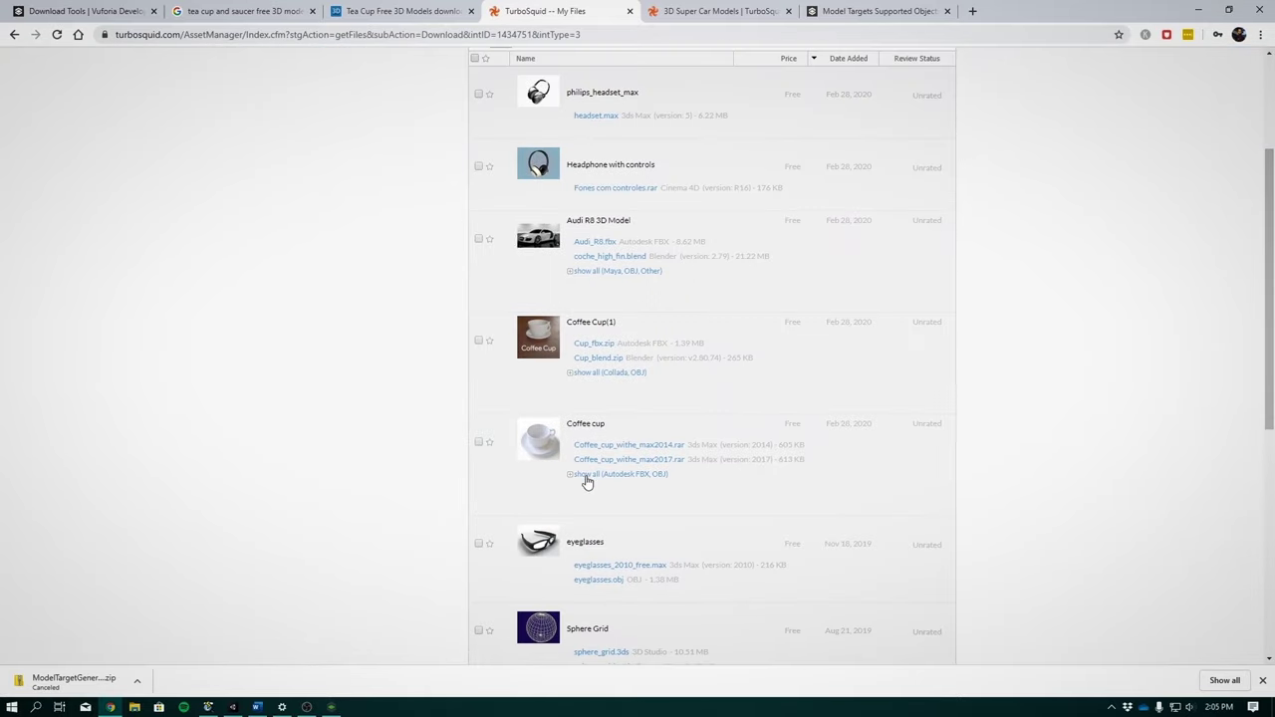
click(587, 476)
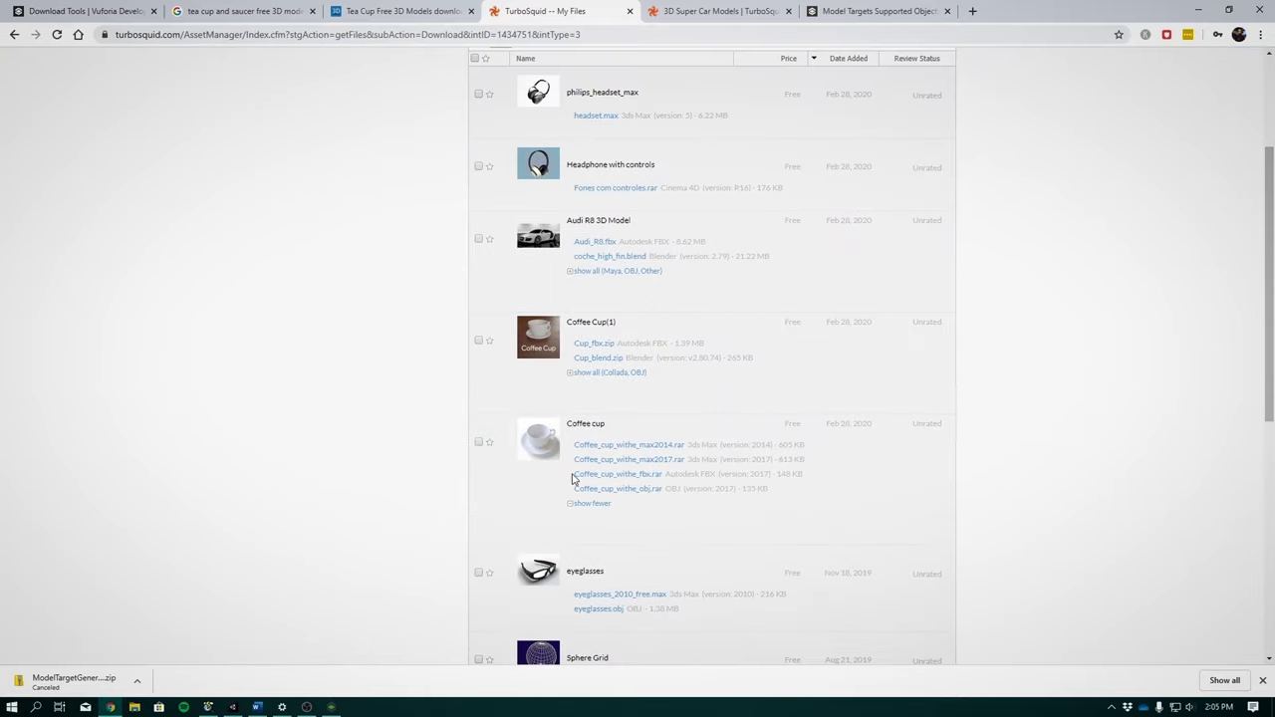
click(646, 489)
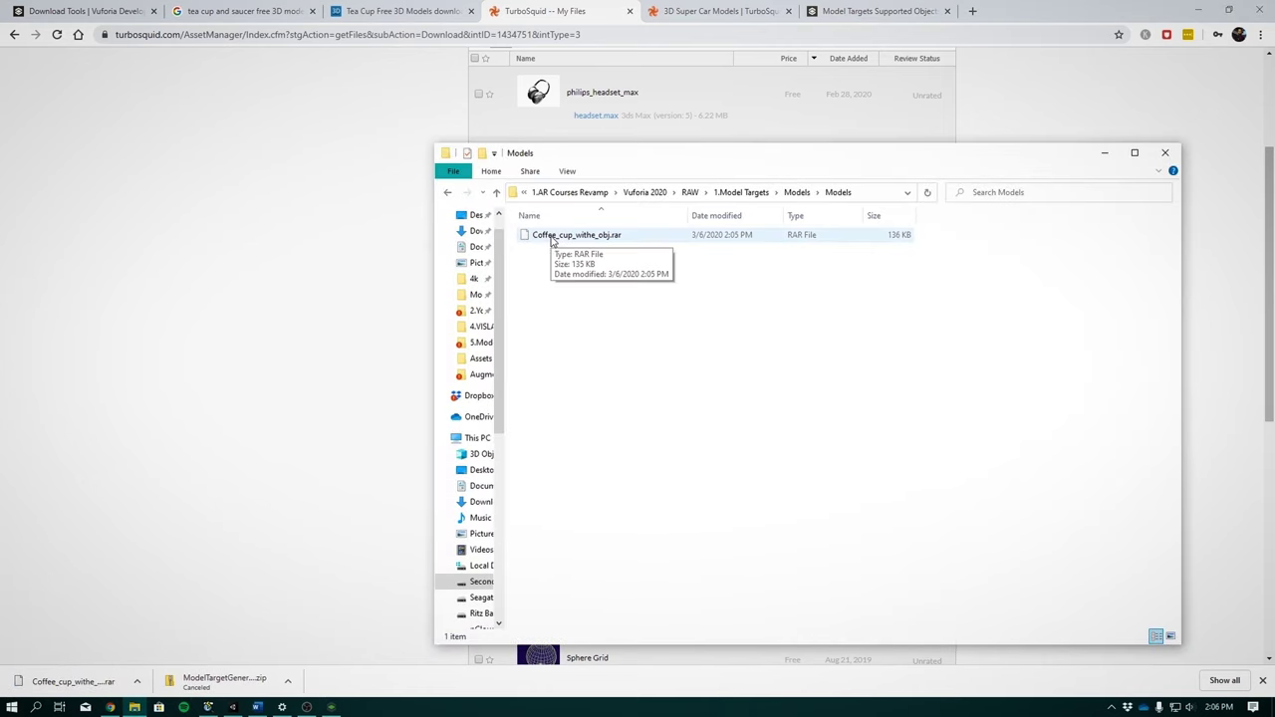
Extract Coffee_cup_withe_obj.rar here with 7-Zip and select the extracted model file.
right_click(553, 242)
mouse_move(605, 280)
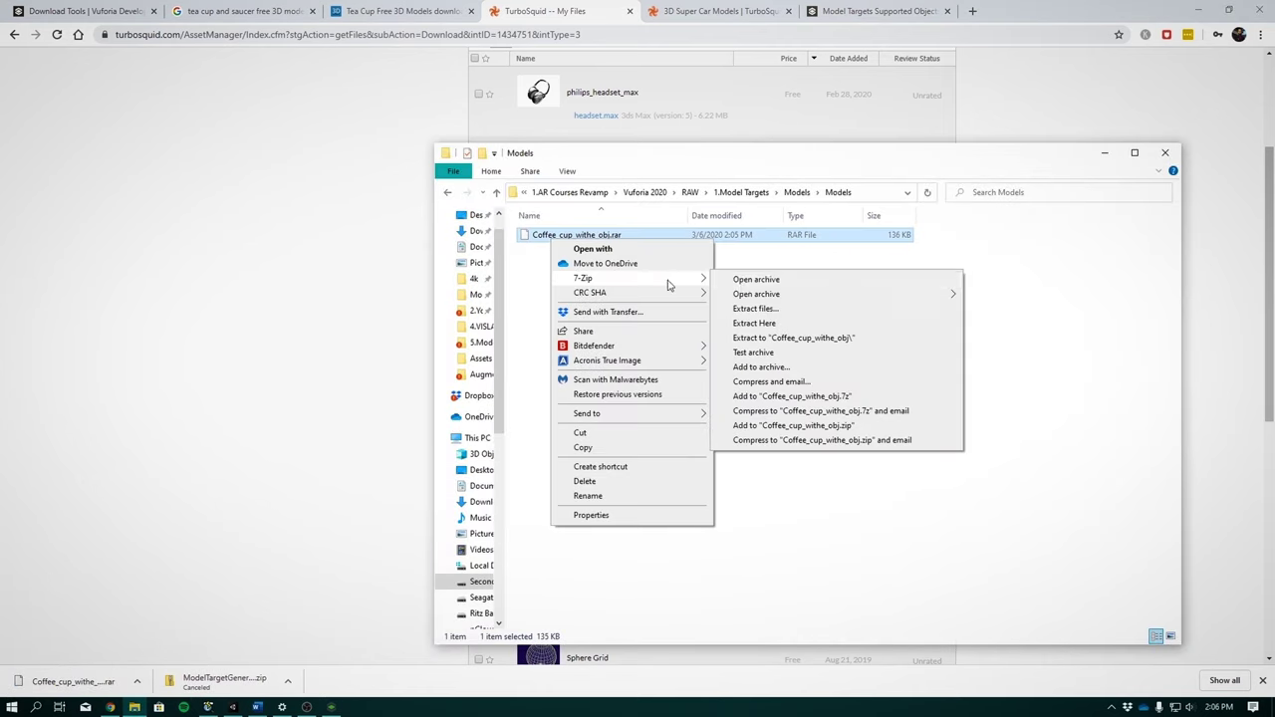
click(758, 323)
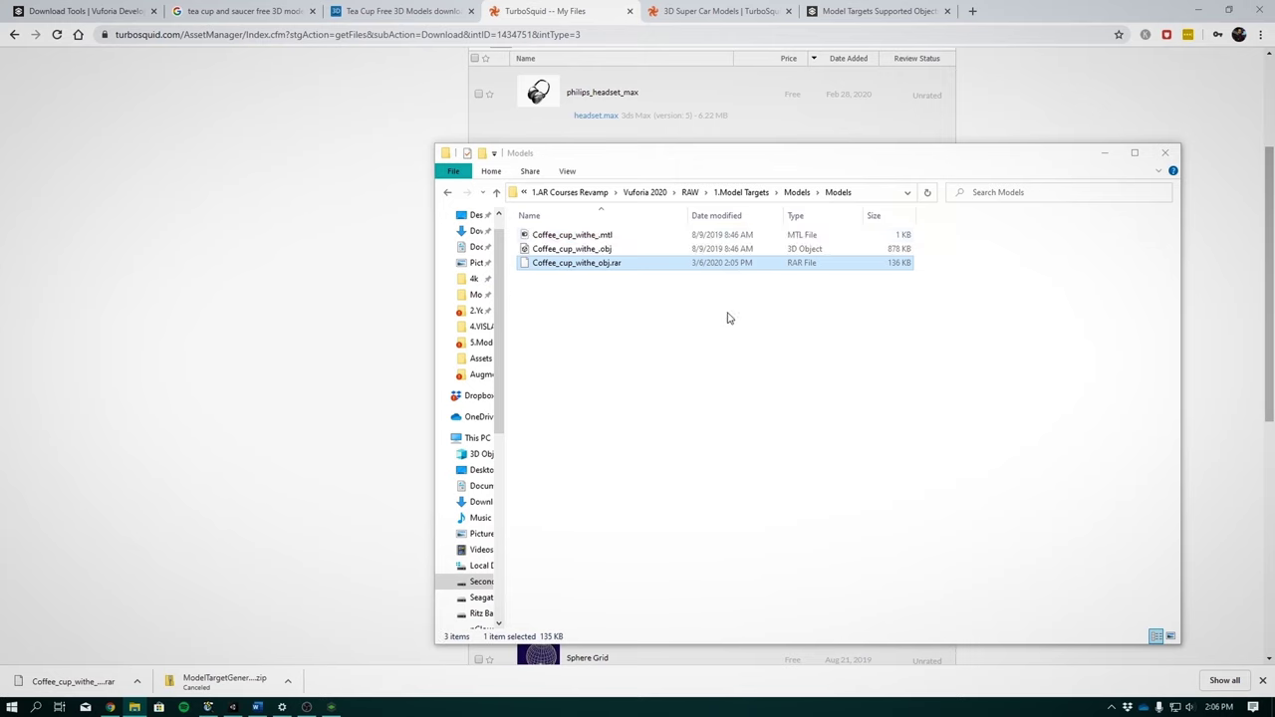
click(600, 241)
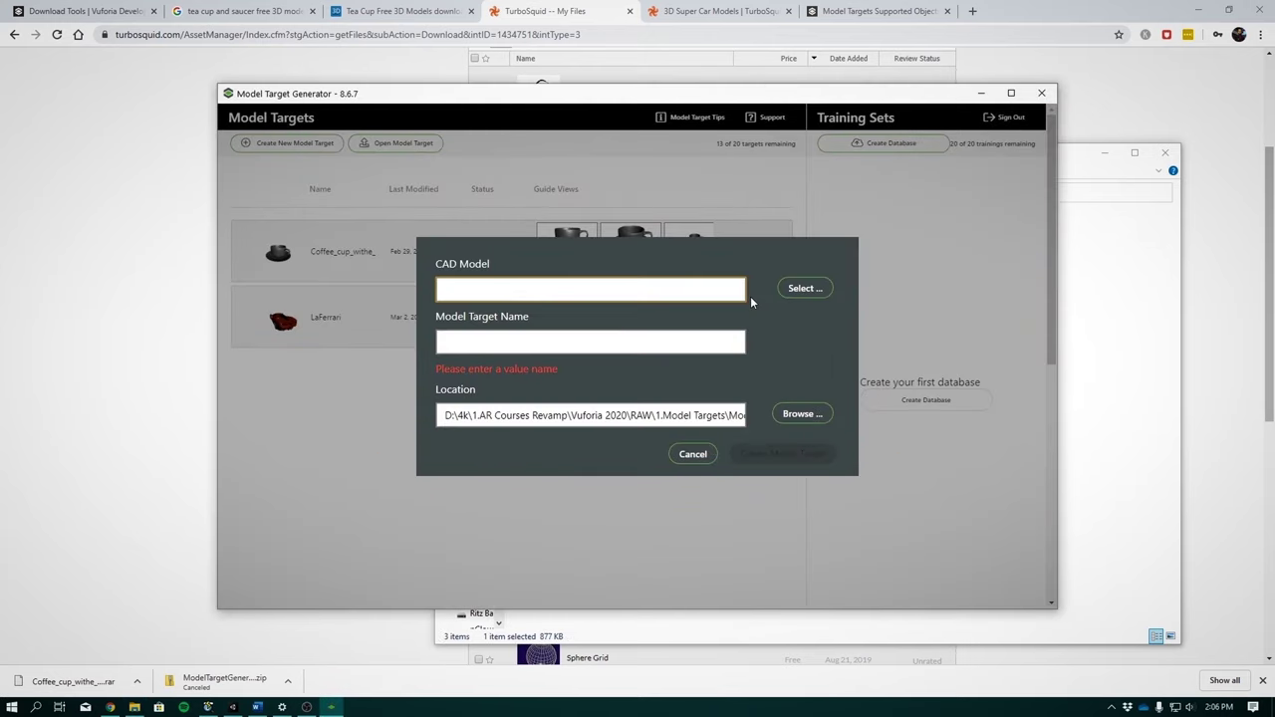
Create the 'Coffee cup and saucer' target from the extracted cup .obj and inspect it.
click(805, 288)
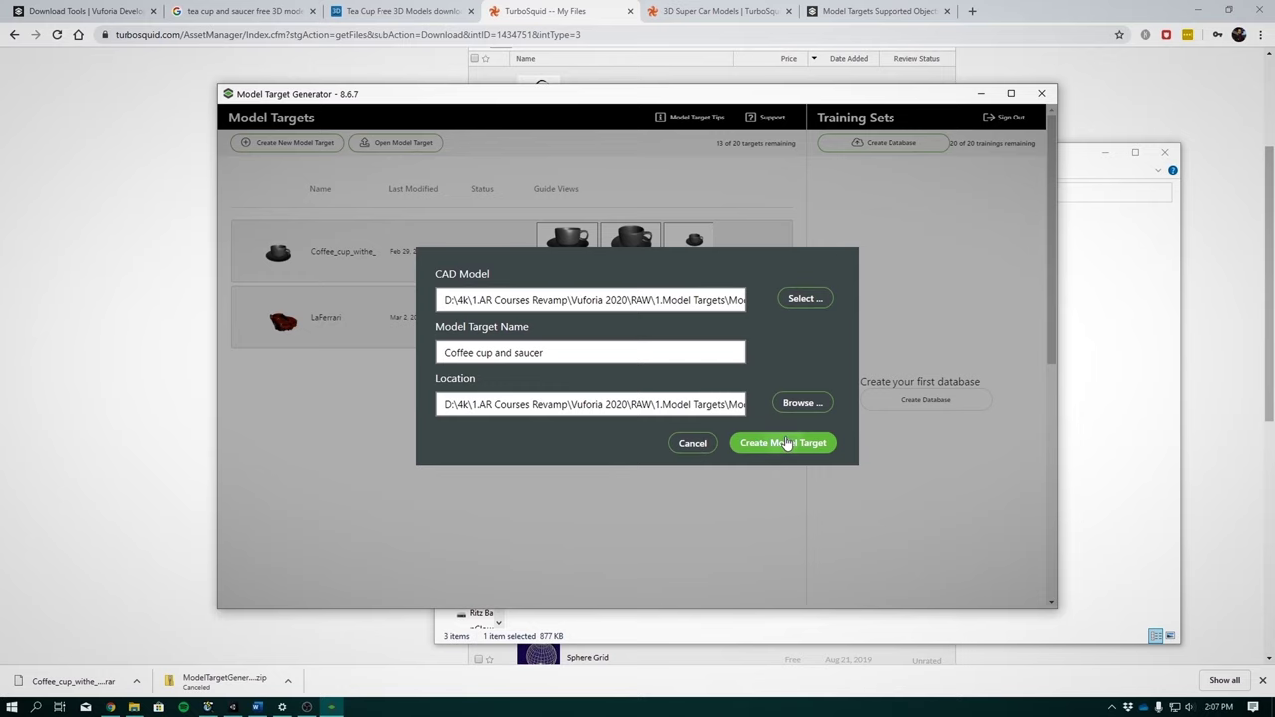
click(784, 442)
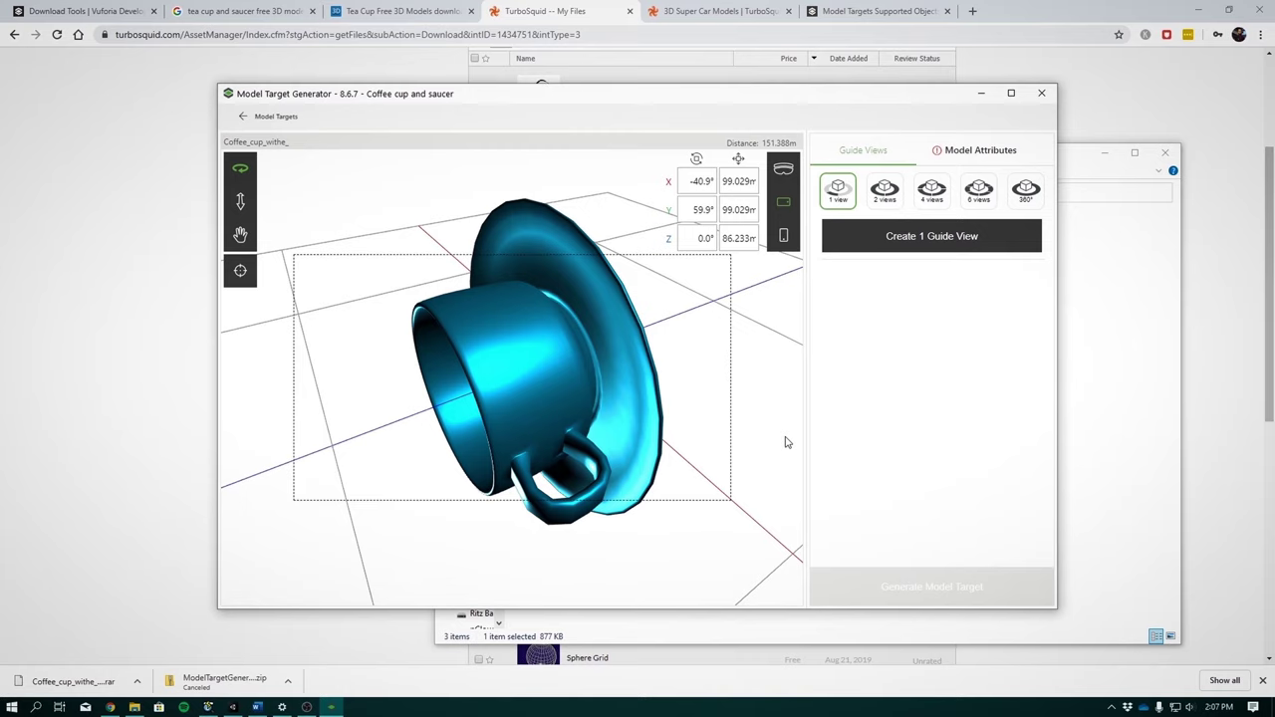
drag(511, 450, 504, 380)
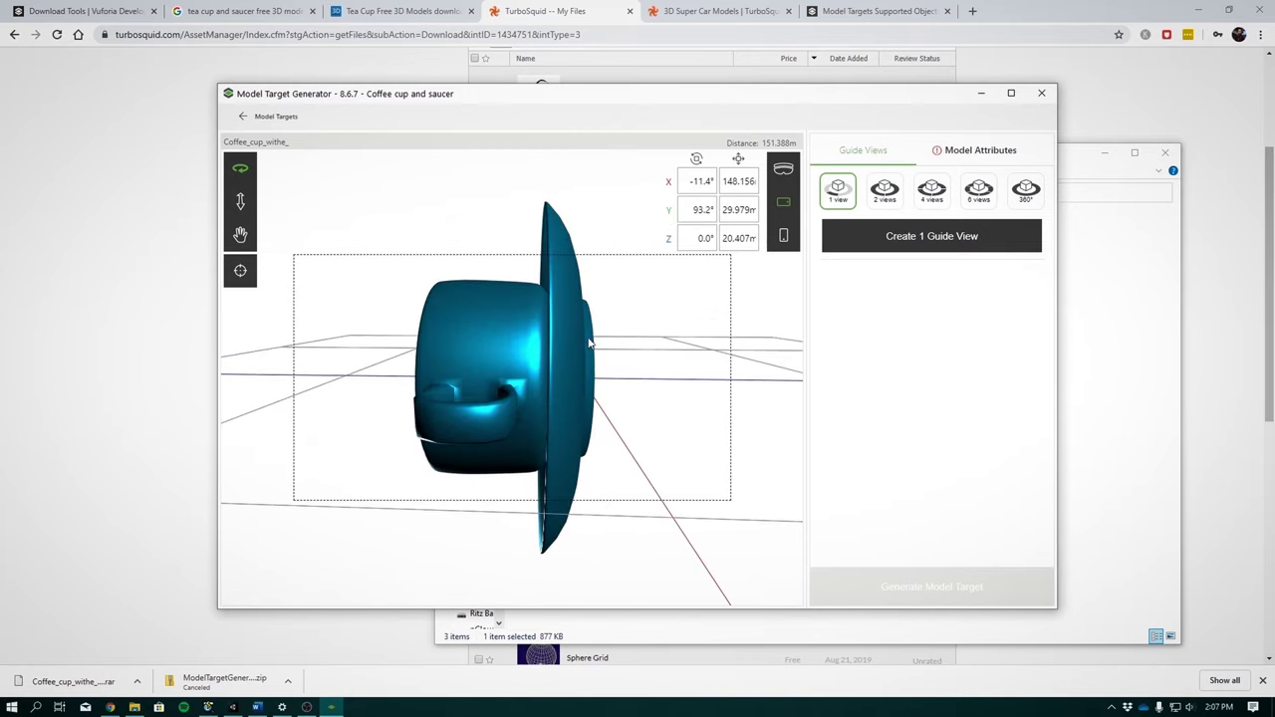
Set Up Vector to Z and File Units to Centimeters, and check the missing-colour warning.
click(961, 157)
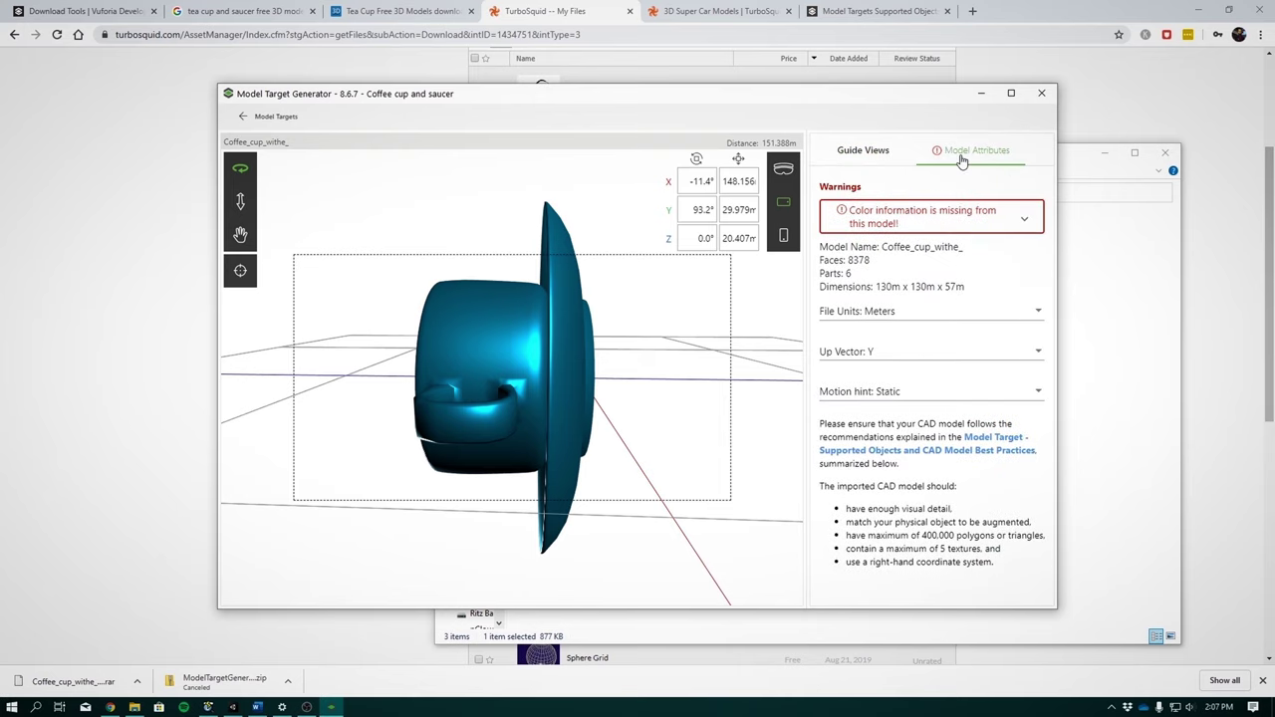
click(888, 350)
click(883, 324)
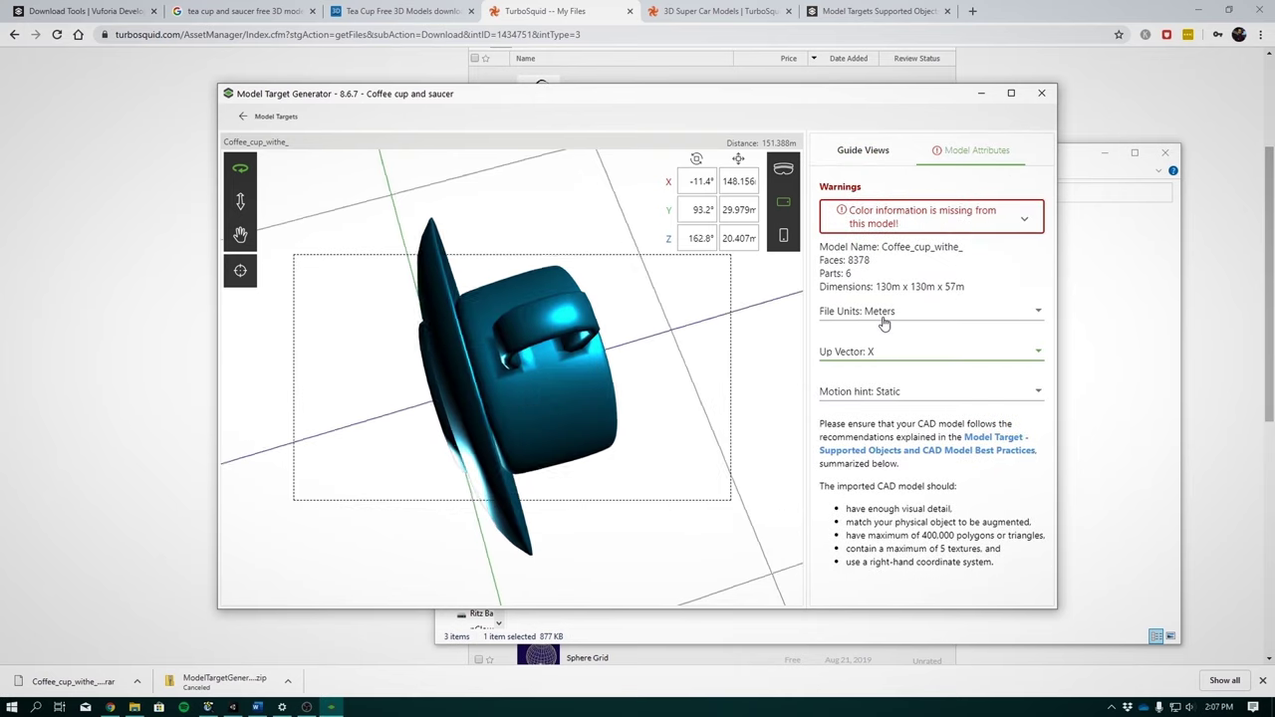
click(883, 358)
click(869, 408)
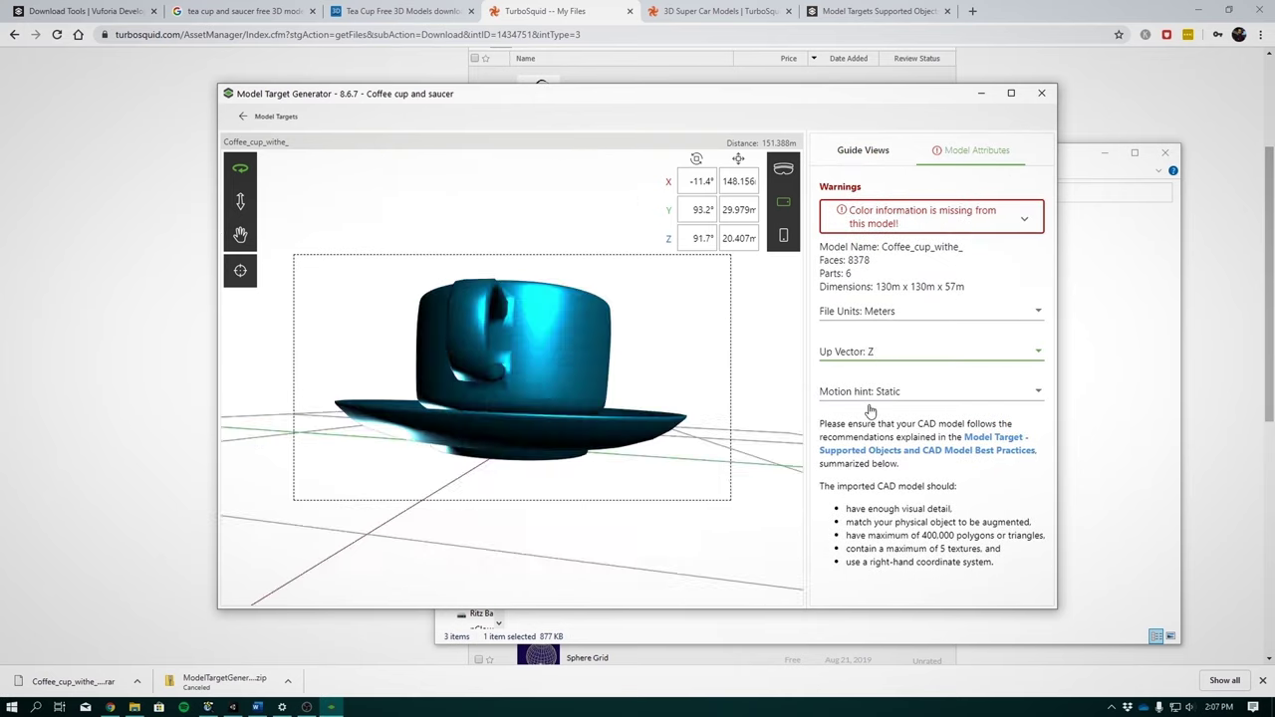
drag(428, 453, 469, 428)
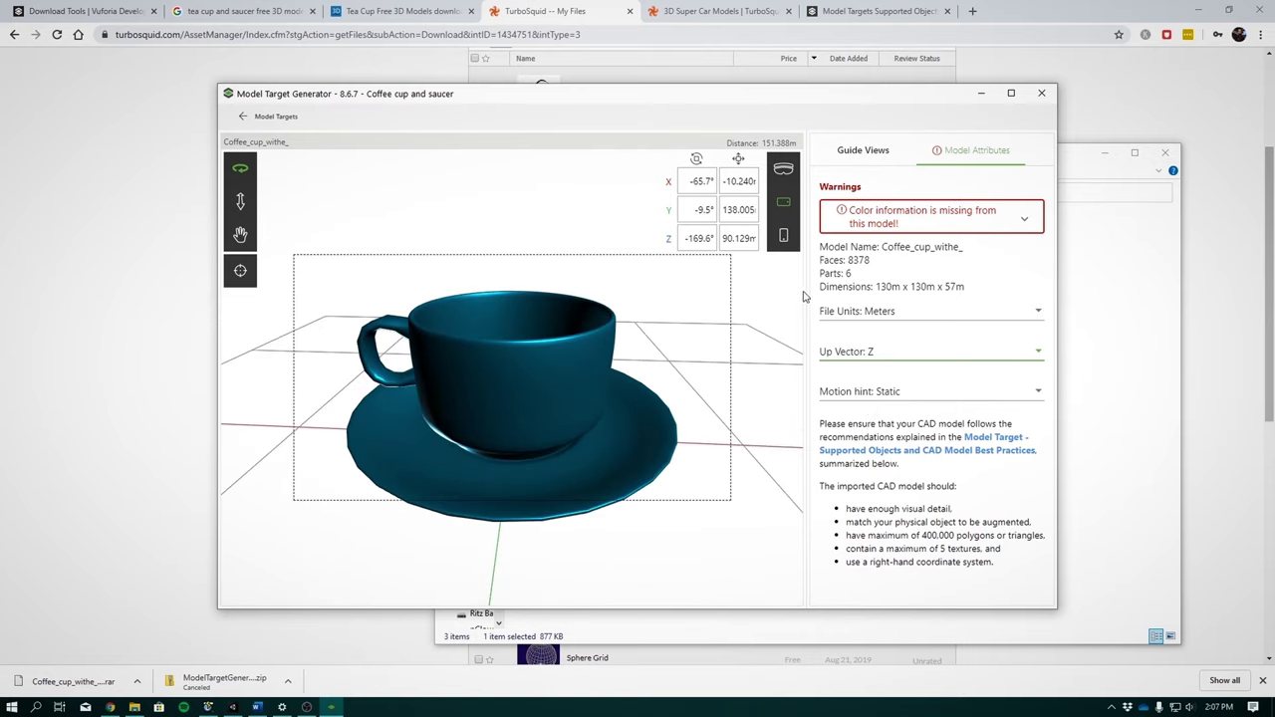
click(873, 312)
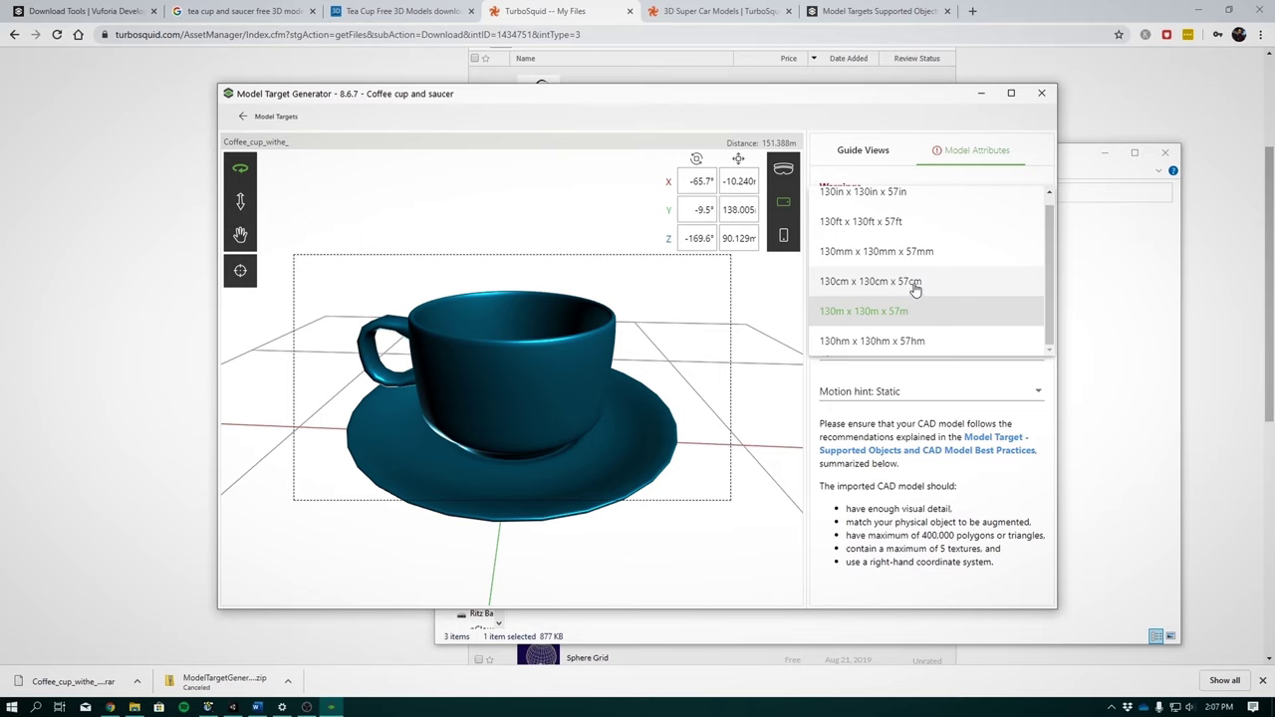
click(915, 283)
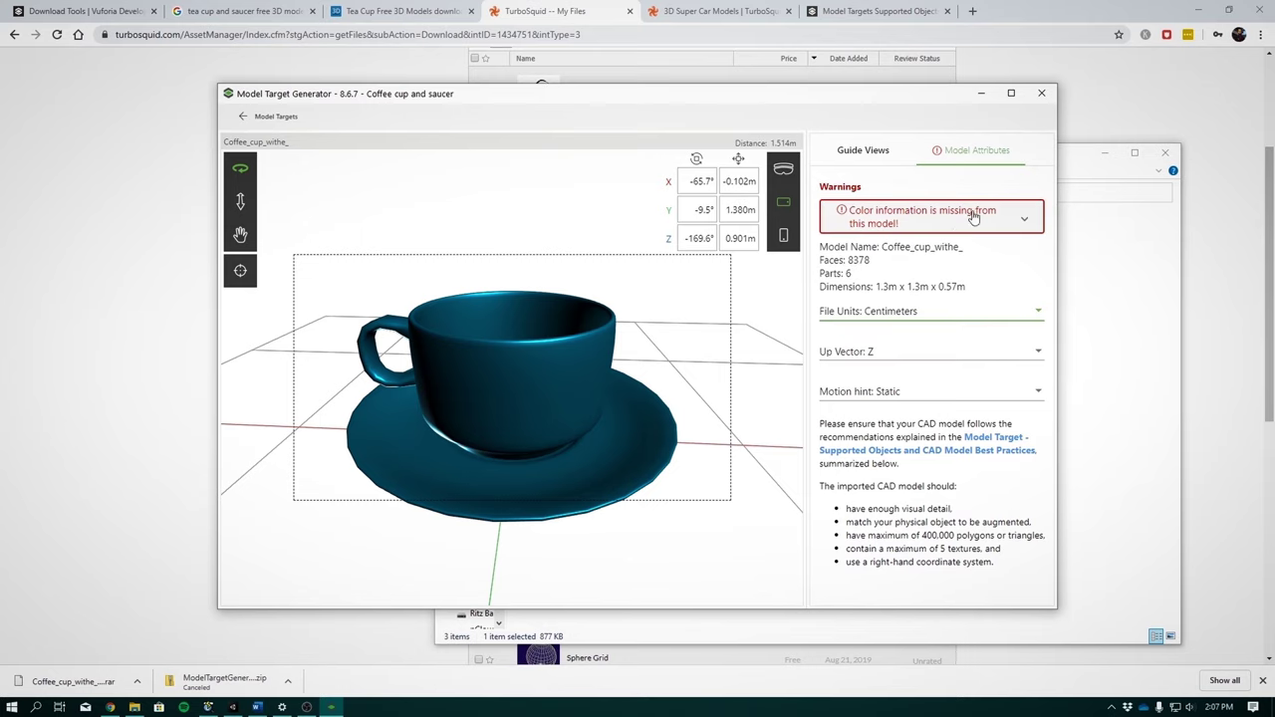
click(1018, 216)
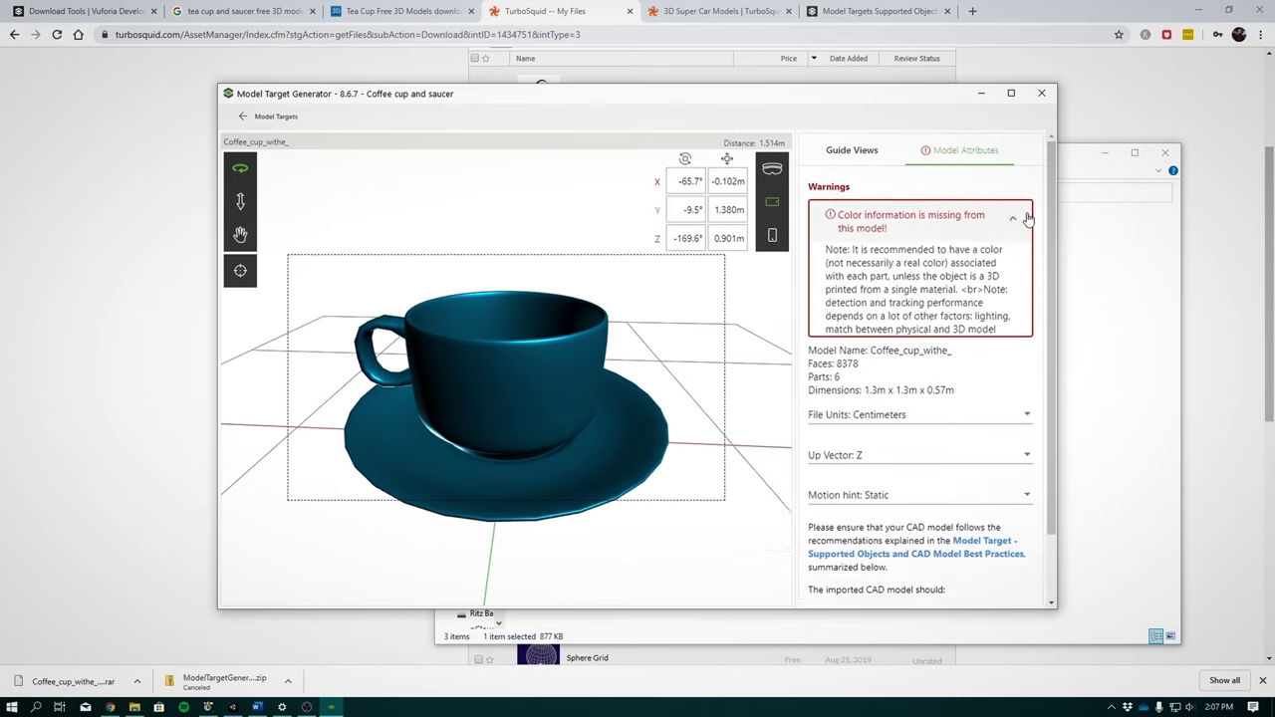
click(1025, 217)
Create guide views viewpoint_0000 and viewpoint_0001 from two progressively higher cup angles.
click(862, 150)
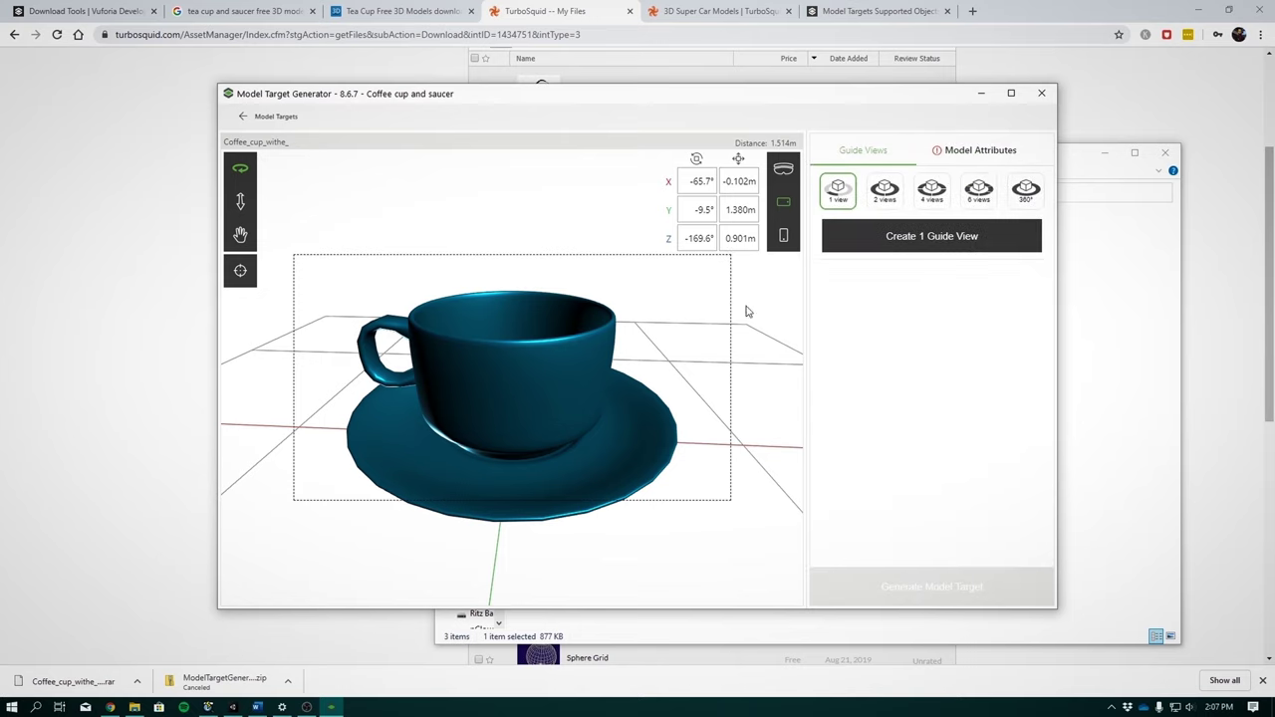
drag(735, 319, 593, 383)
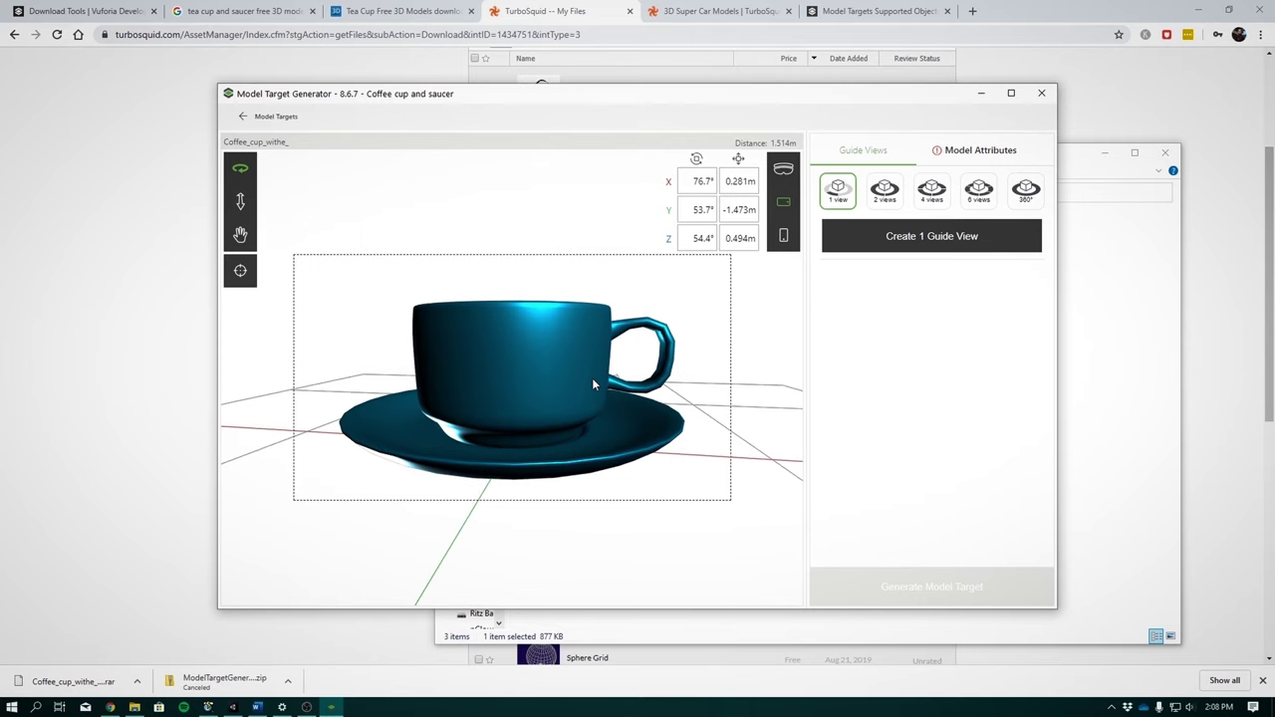
click(878, 244)
drag(647, 350, 524, 375)
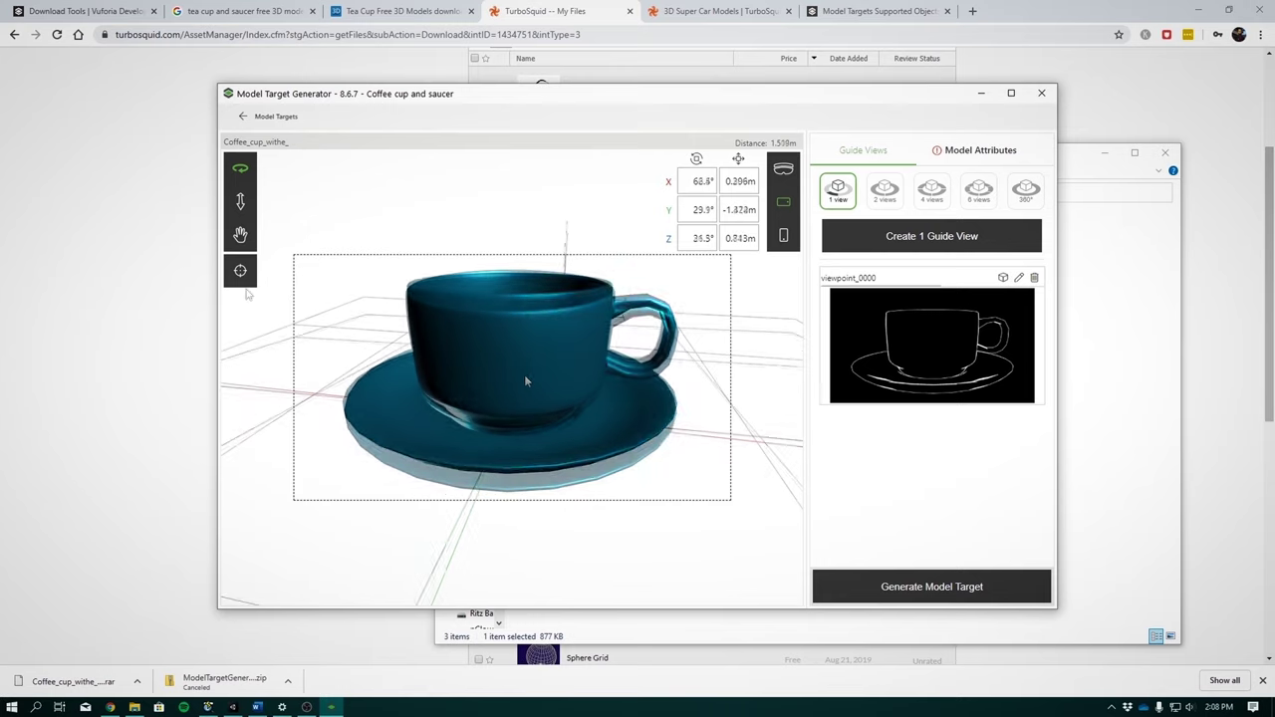
click(897, 242)
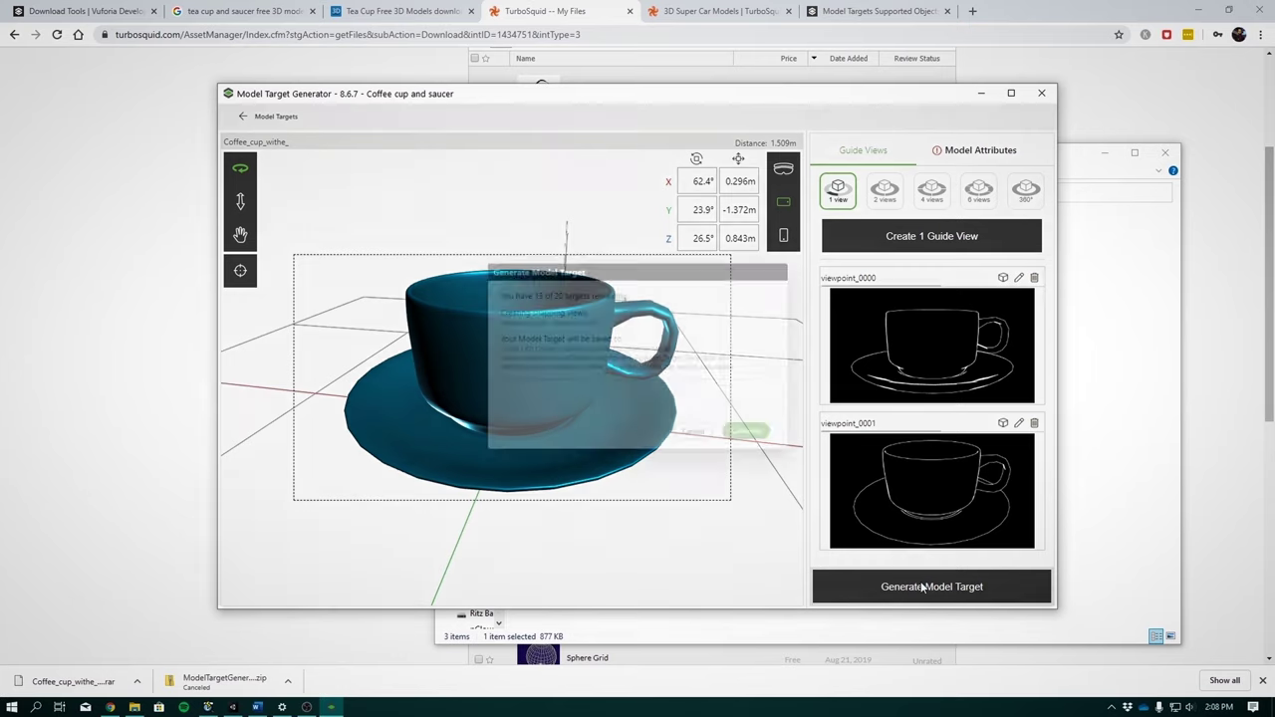
Generate the model target, confirm with Continue, and open the saved dataset folder.
click(924, 587)
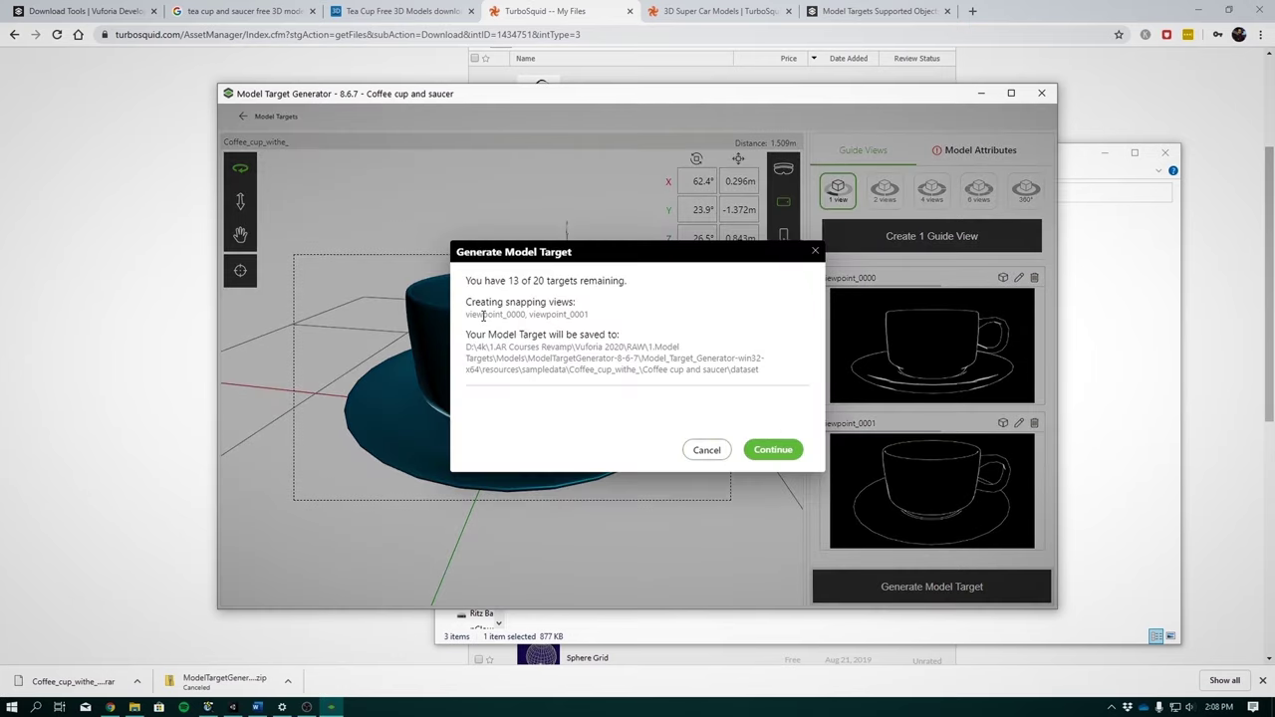
drag(472, 345, 767, 375)
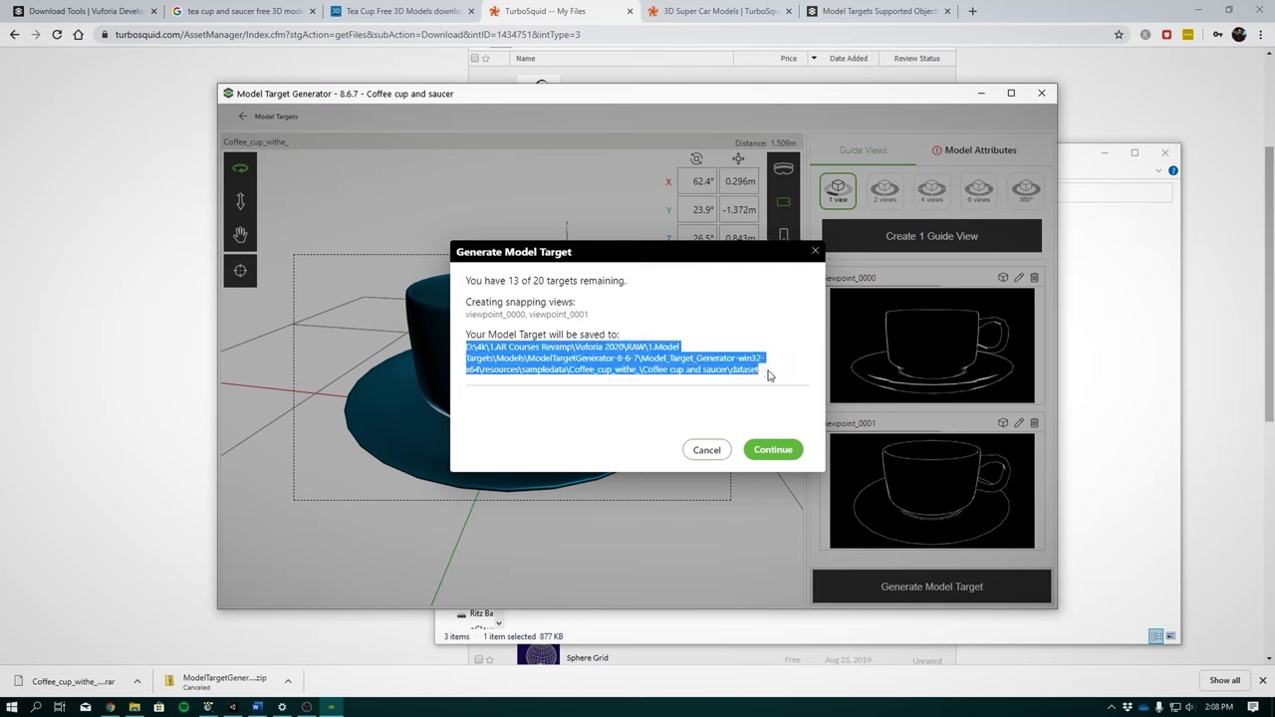
click(785, 453)
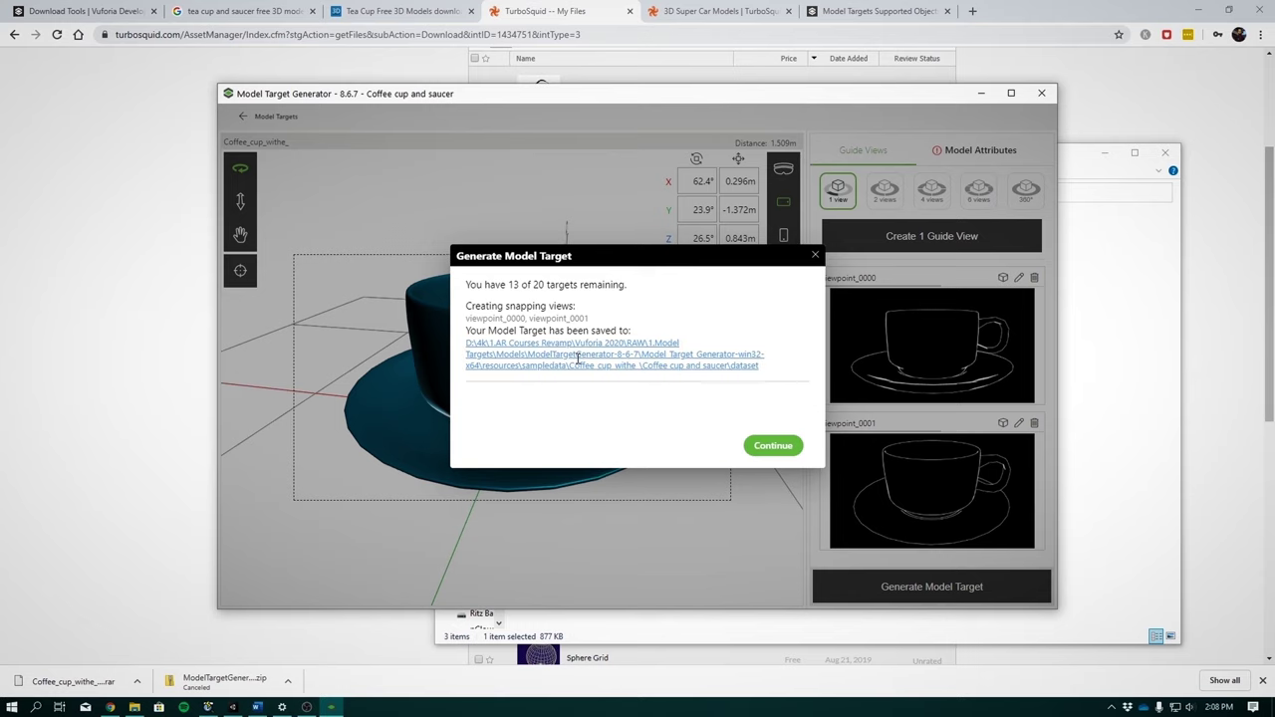
click(591, 352)
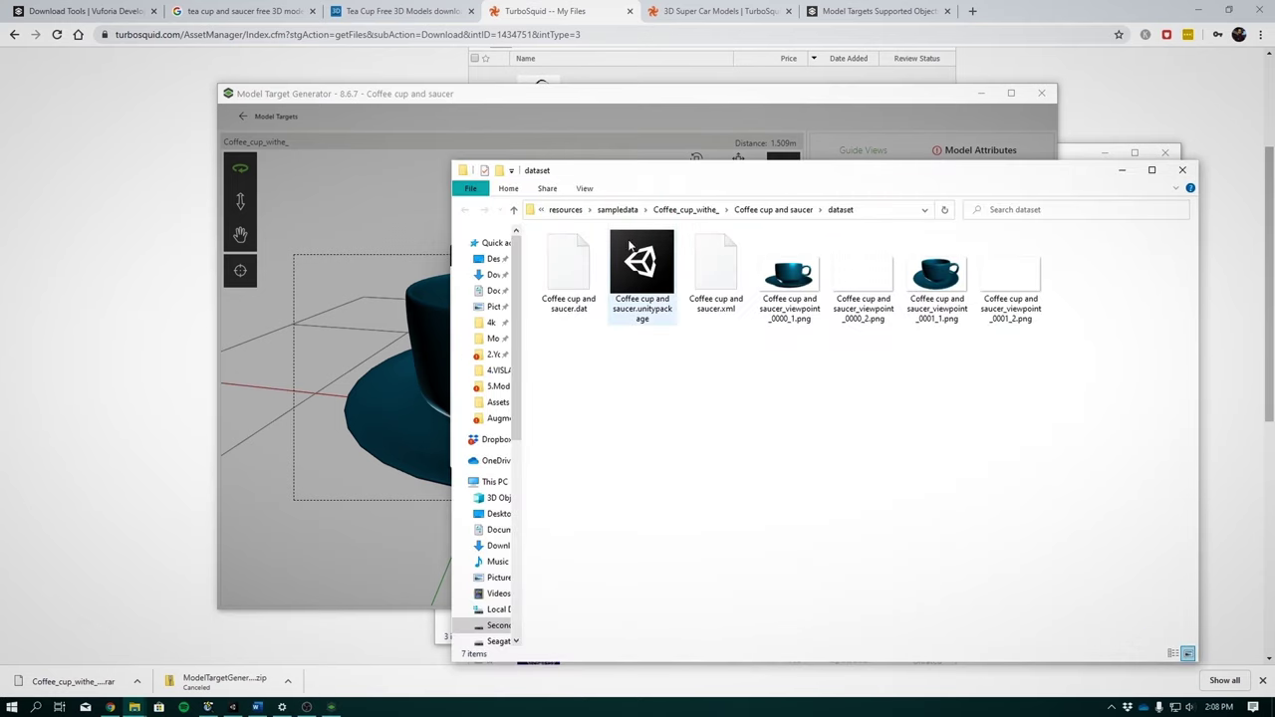
Move the dataset folder window aside and dismiss the generator's finished-generation message.
drag(627, 179, 874, 185)
click(555, 445)
click(753, 443)
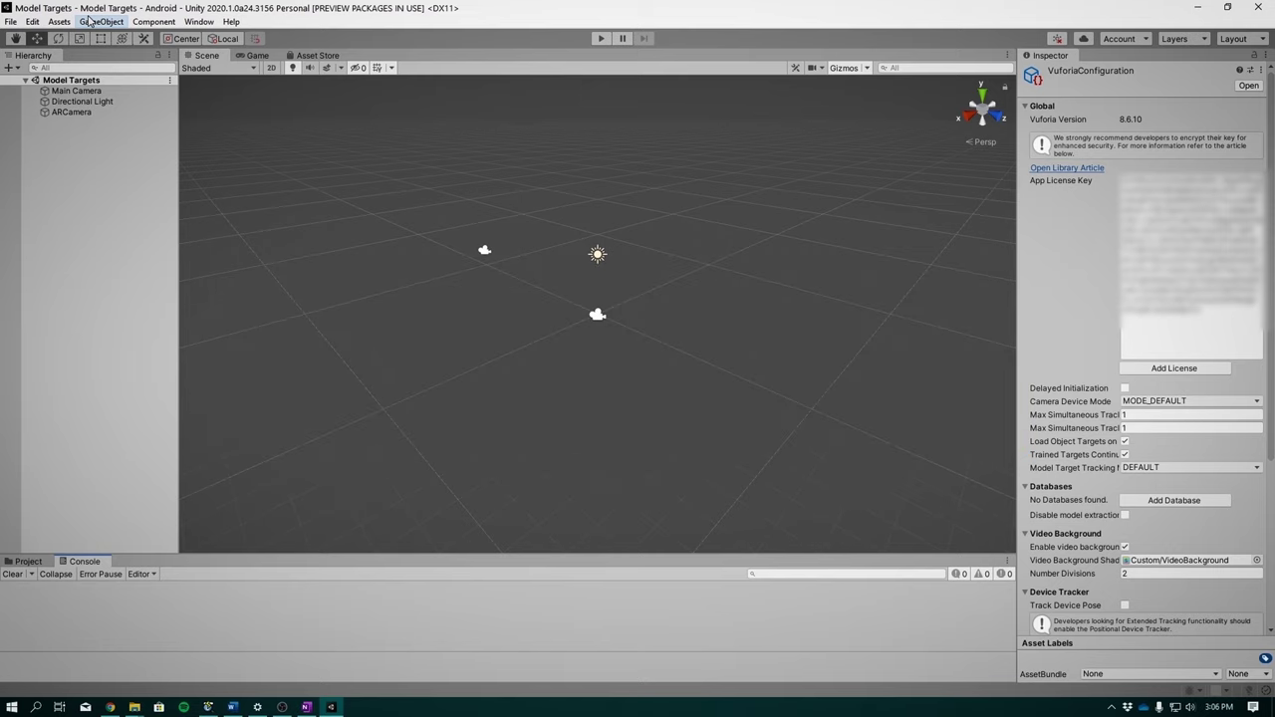
Add a Vuforia Engine Model Target to the scene, accepting the default database import.
click(90, 19)
mouse_move(130, 169)
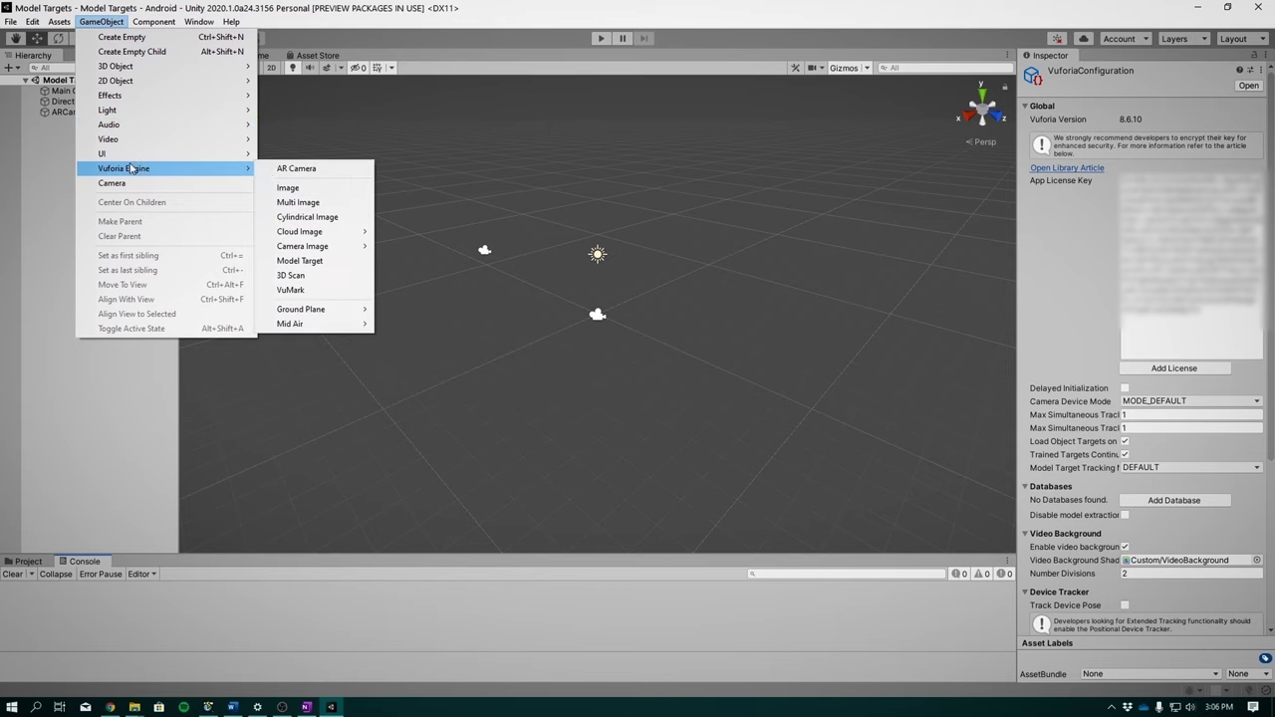
click(304, 260)
click(673, 379)
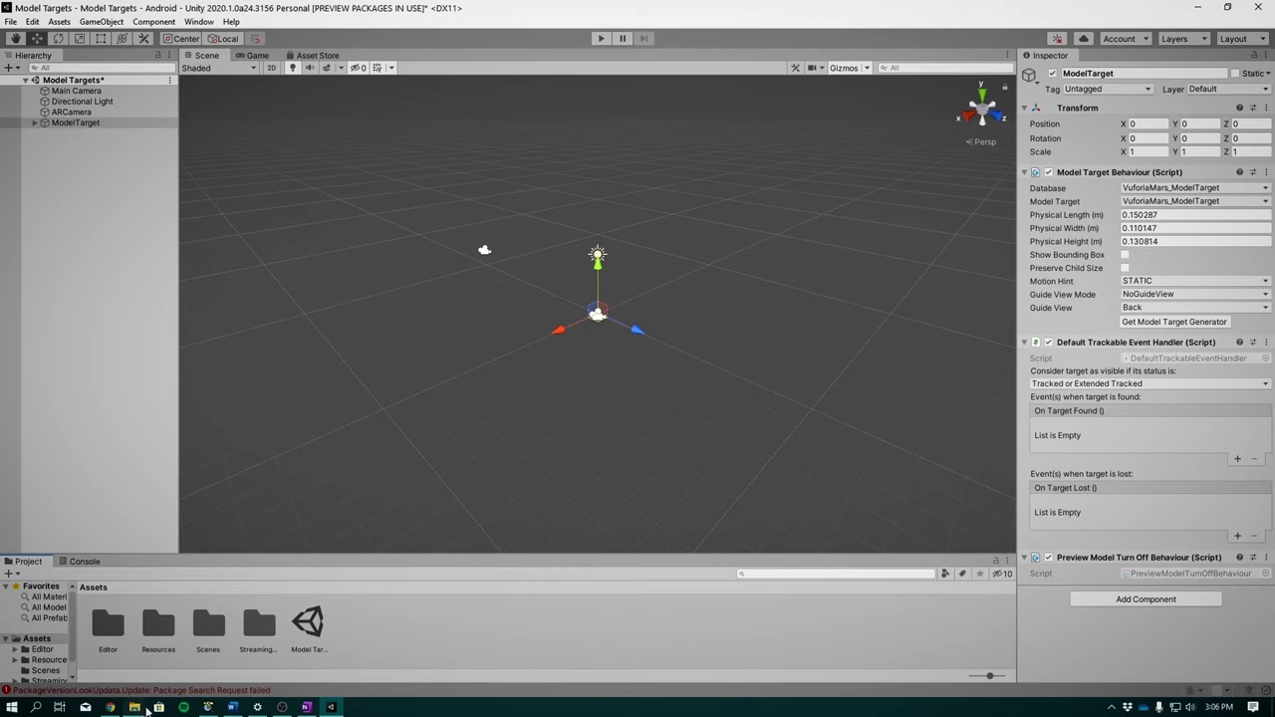
Drag the coffee cup dataset .unitypackage from Explorer into Assets and import all its contents.
mouse_move(138, 709)
click(194, 653)
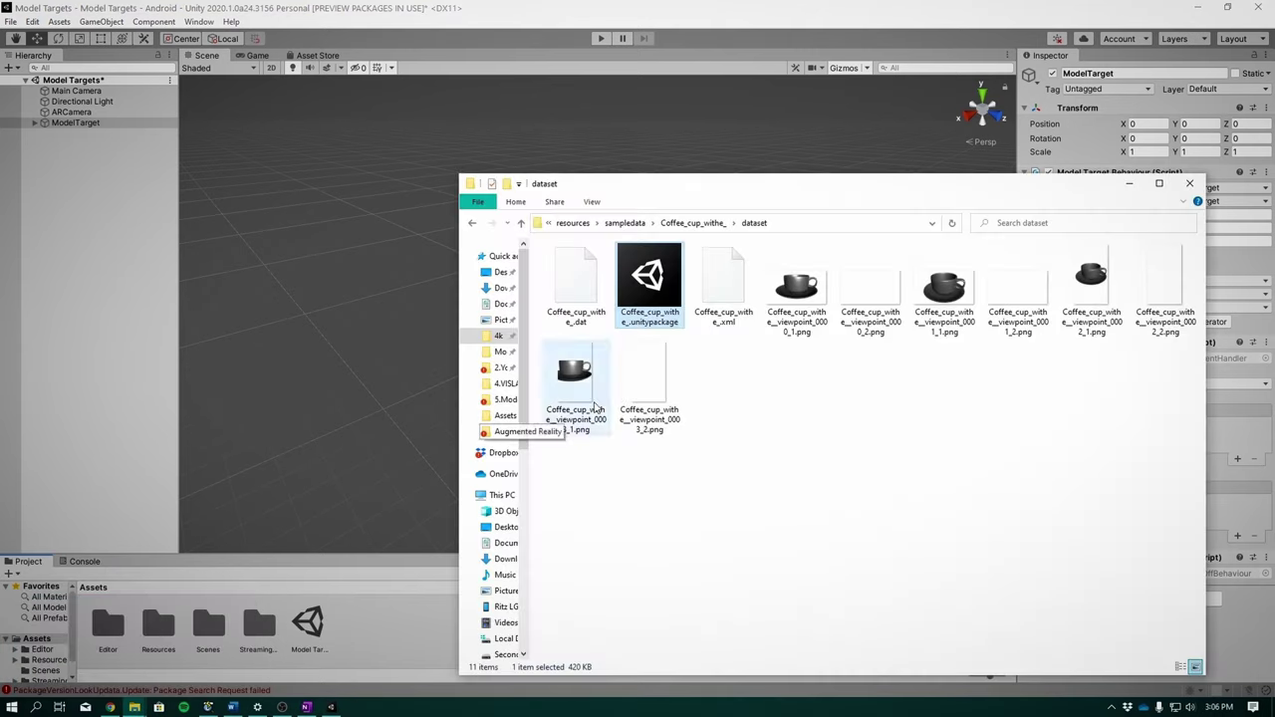
drag(650, 286, 109, 642)
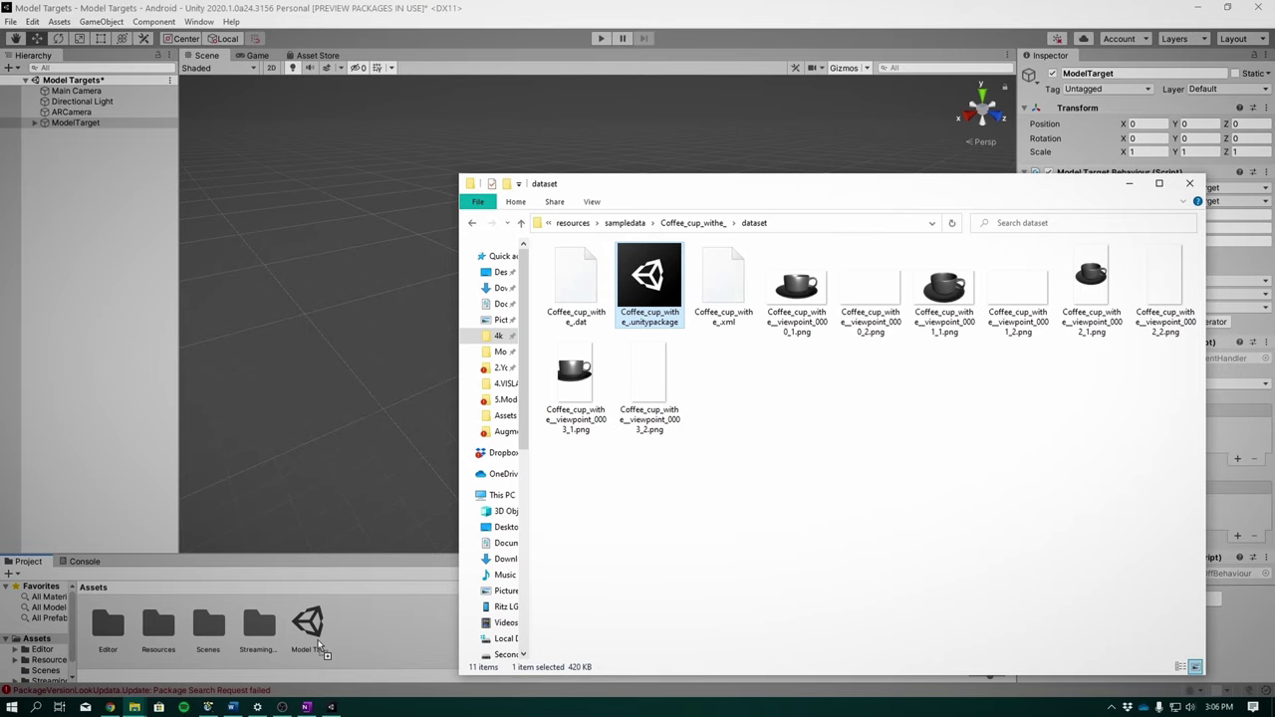
drag(317, 640, 319, 645)
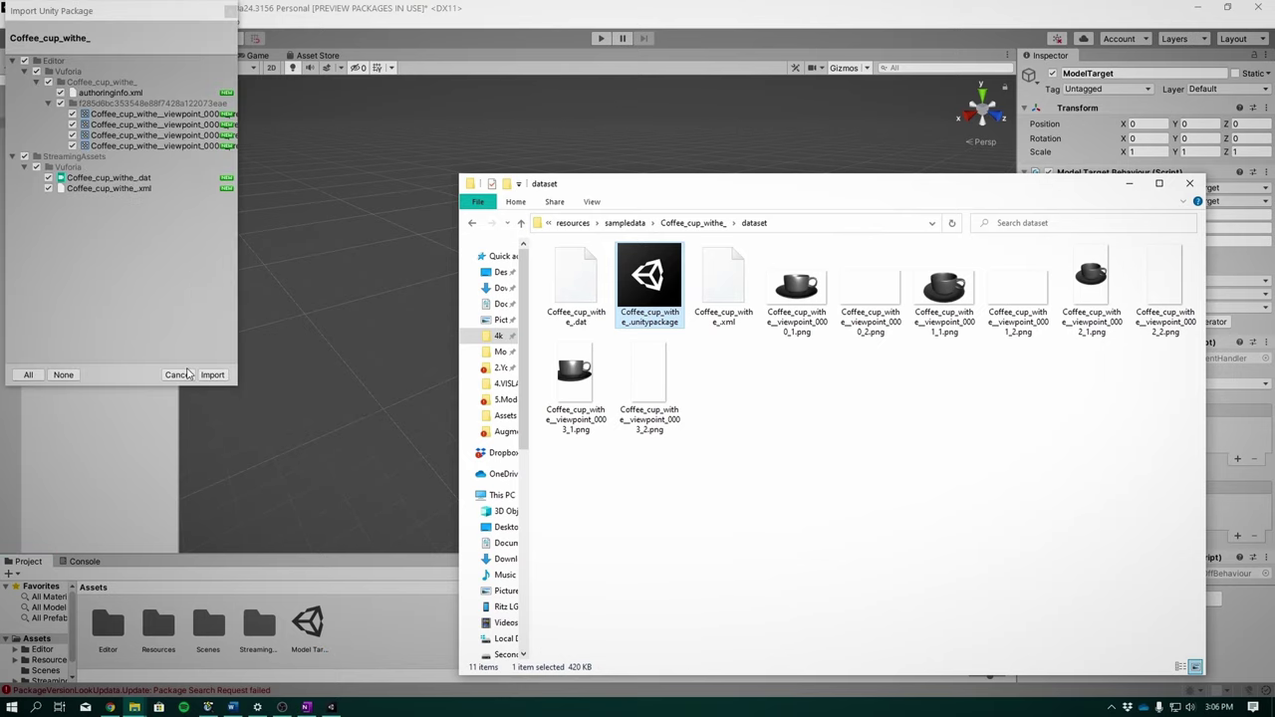
click(213, 376)
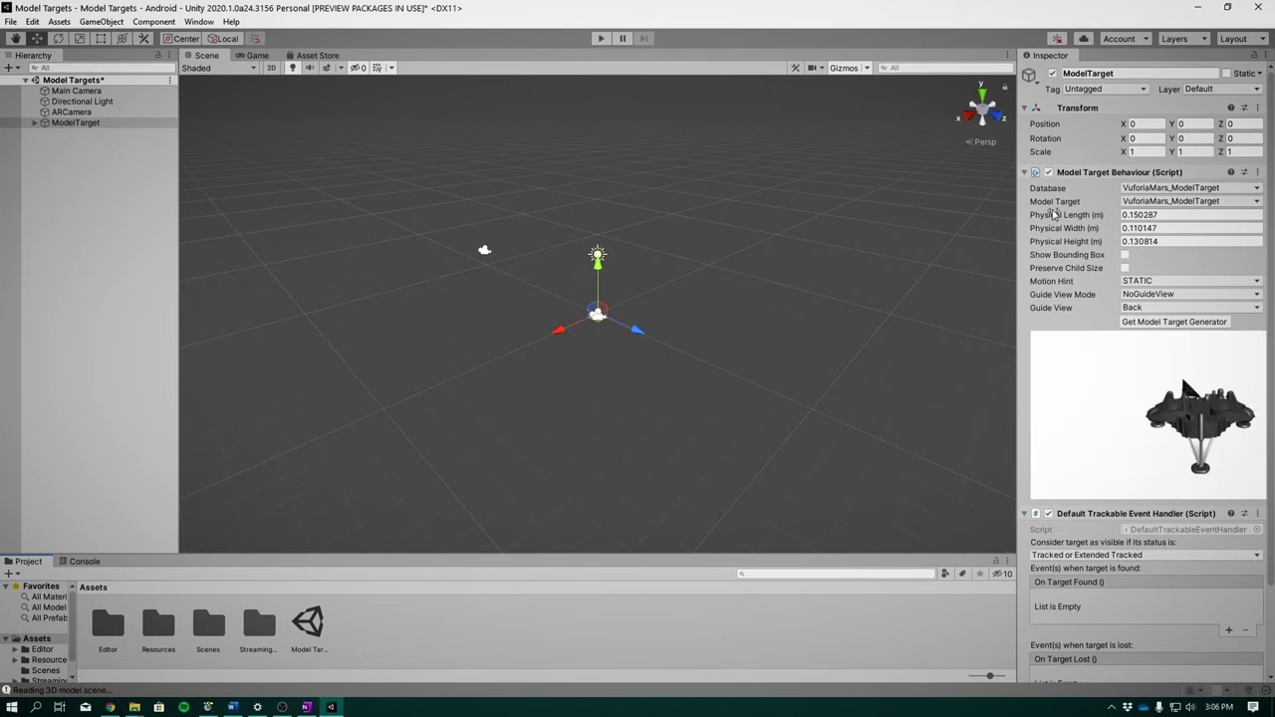
Set the Model Target's Database to Coffee_cup_withe_ and save the scene.
click(1186, 188)
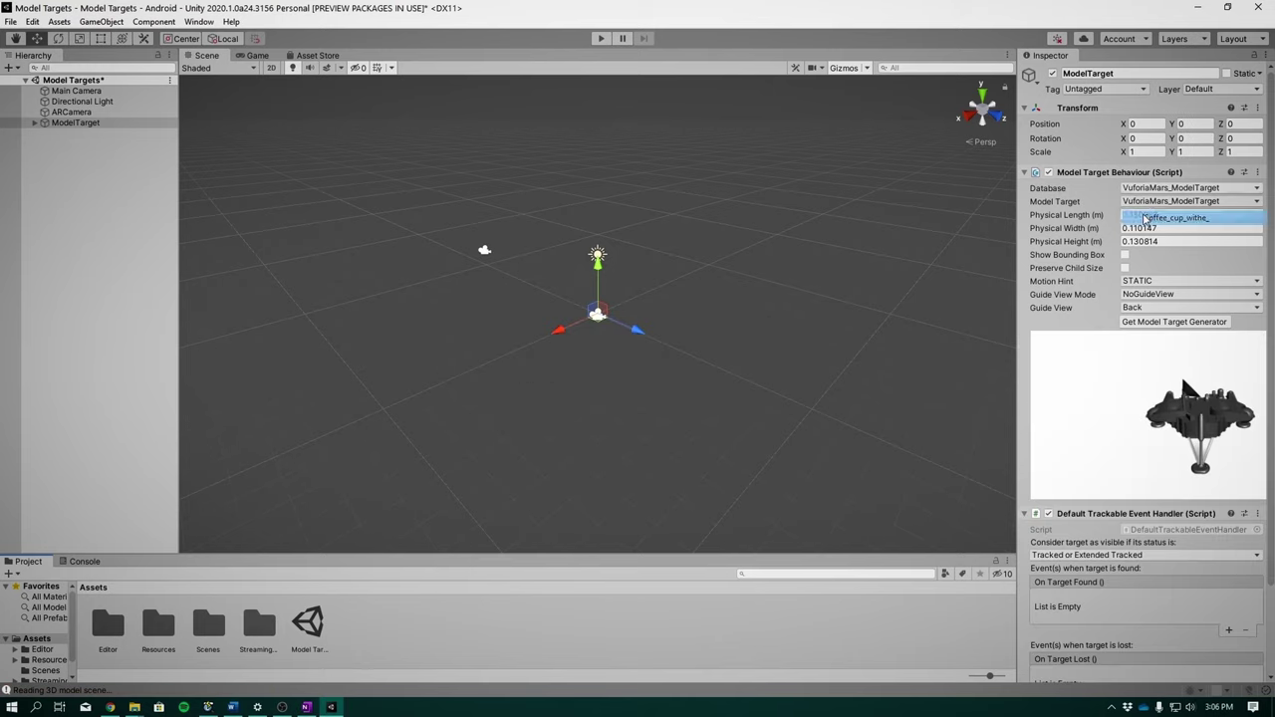
click(1146, 217)
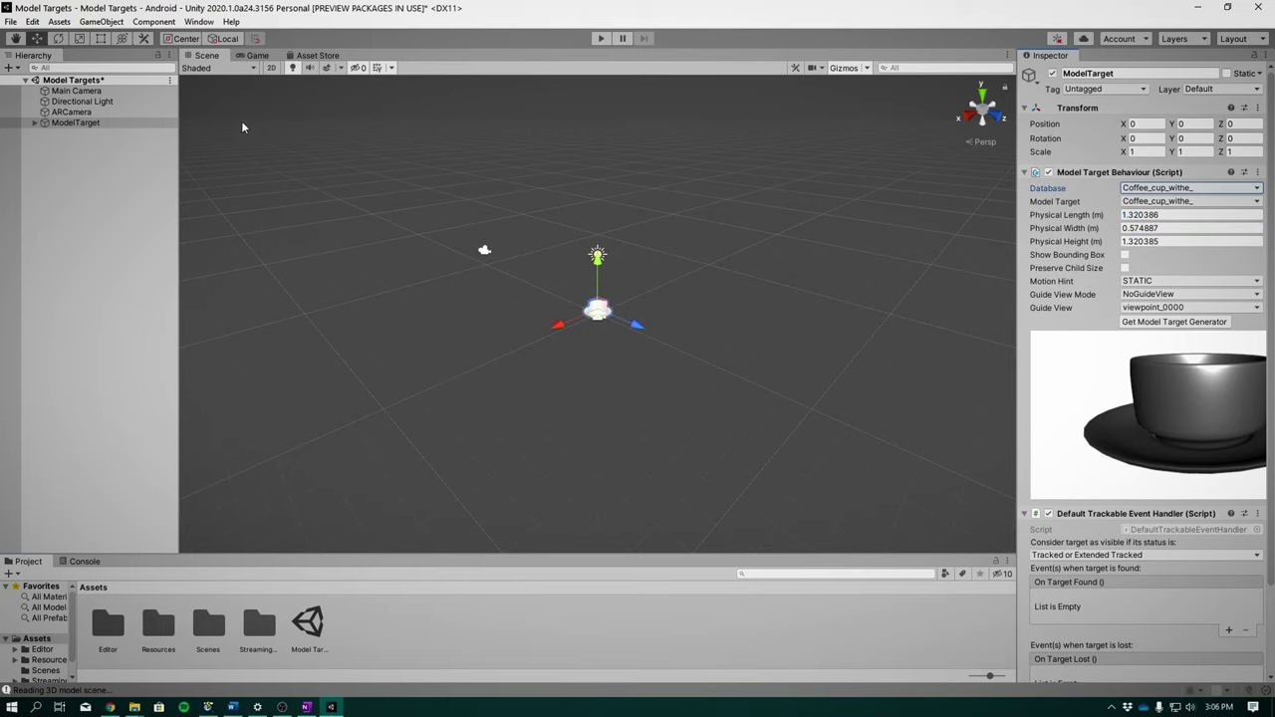
click(10, 21)
click(35, 72)
Create a 3D Cube at Position Y 0, save, and parent it under ModelTarget.
click(49, 123)
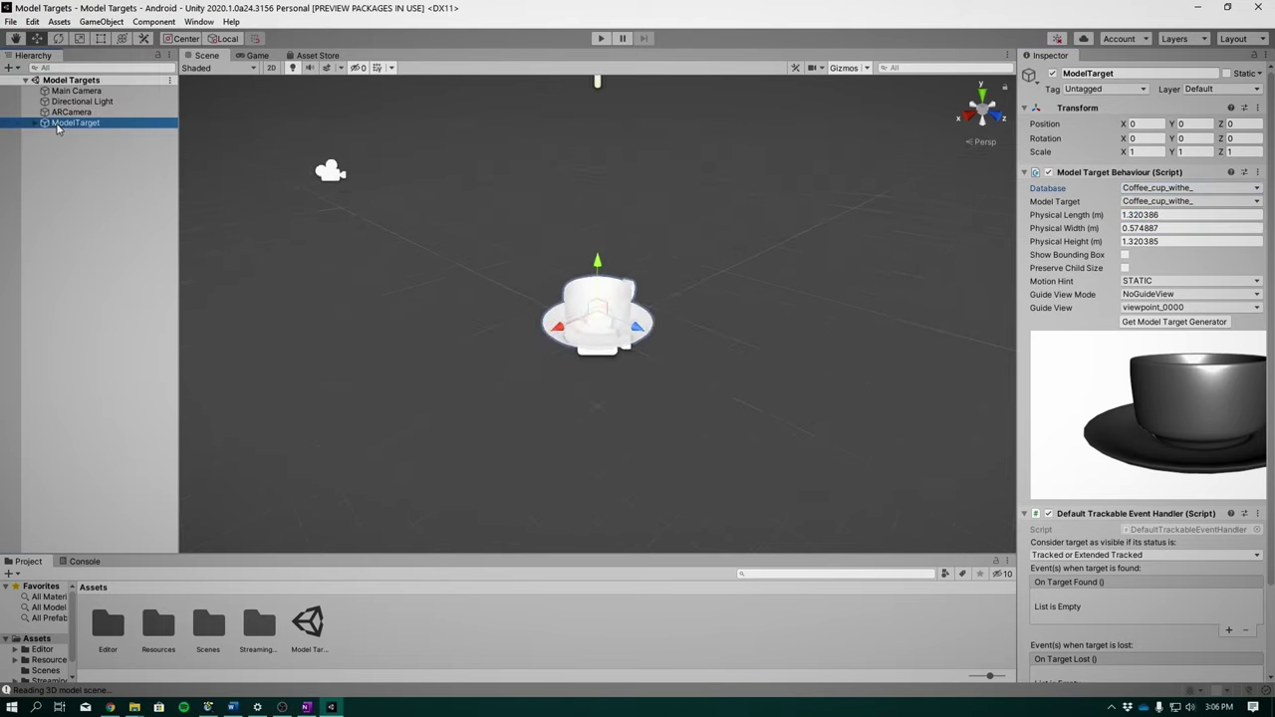
click(101, 21)
mouse_move(167, 68)
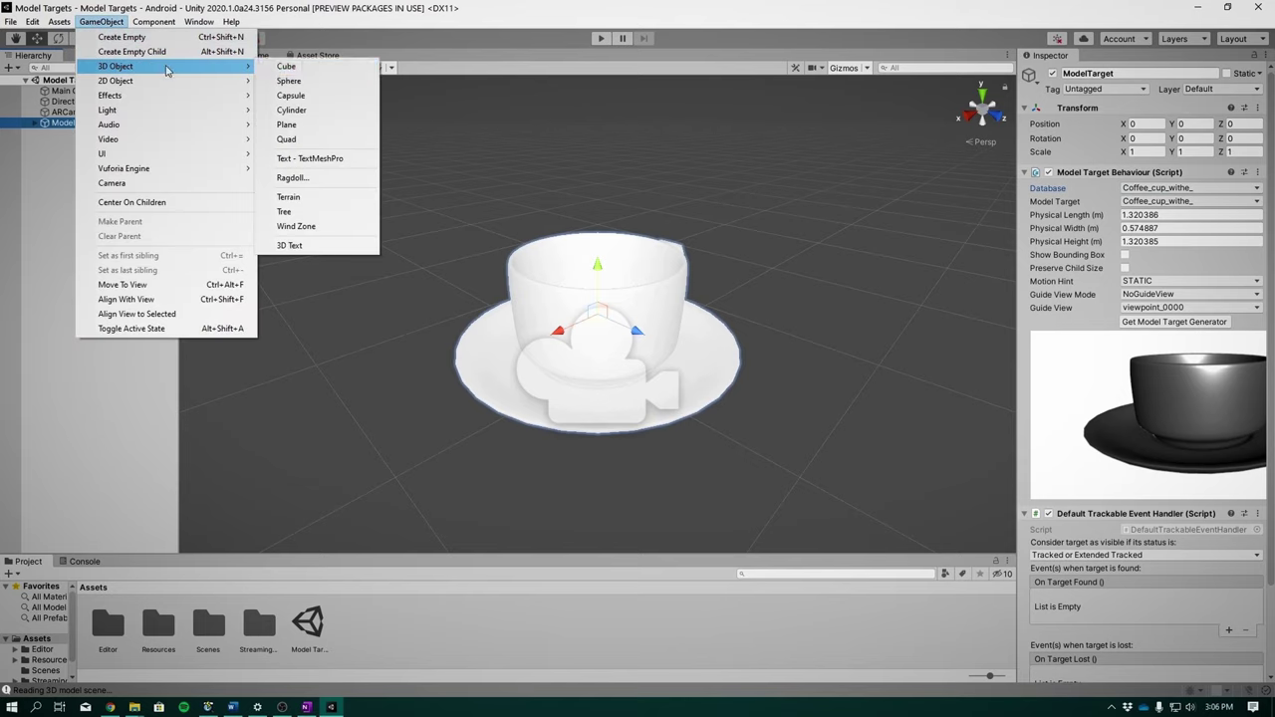
click(322, 70)
click(1201, 124)
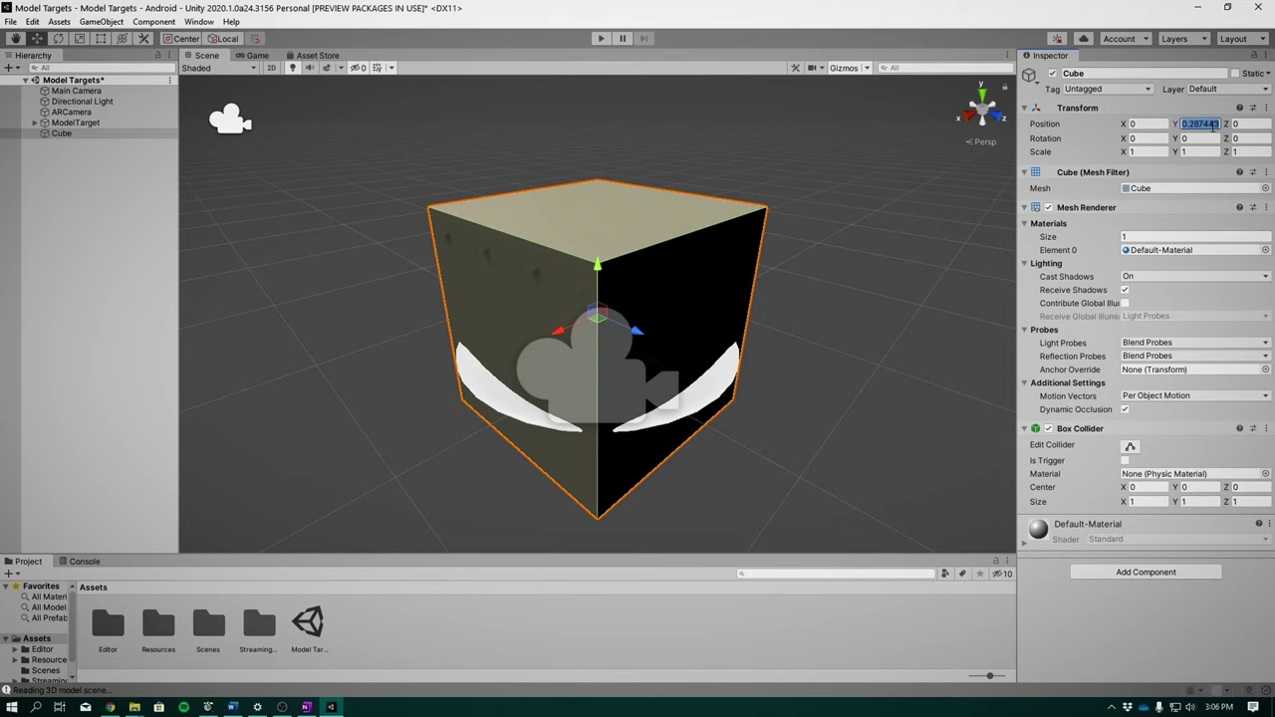
text(0)
click(10, 21)
click(40, 71)
click(75, 122)
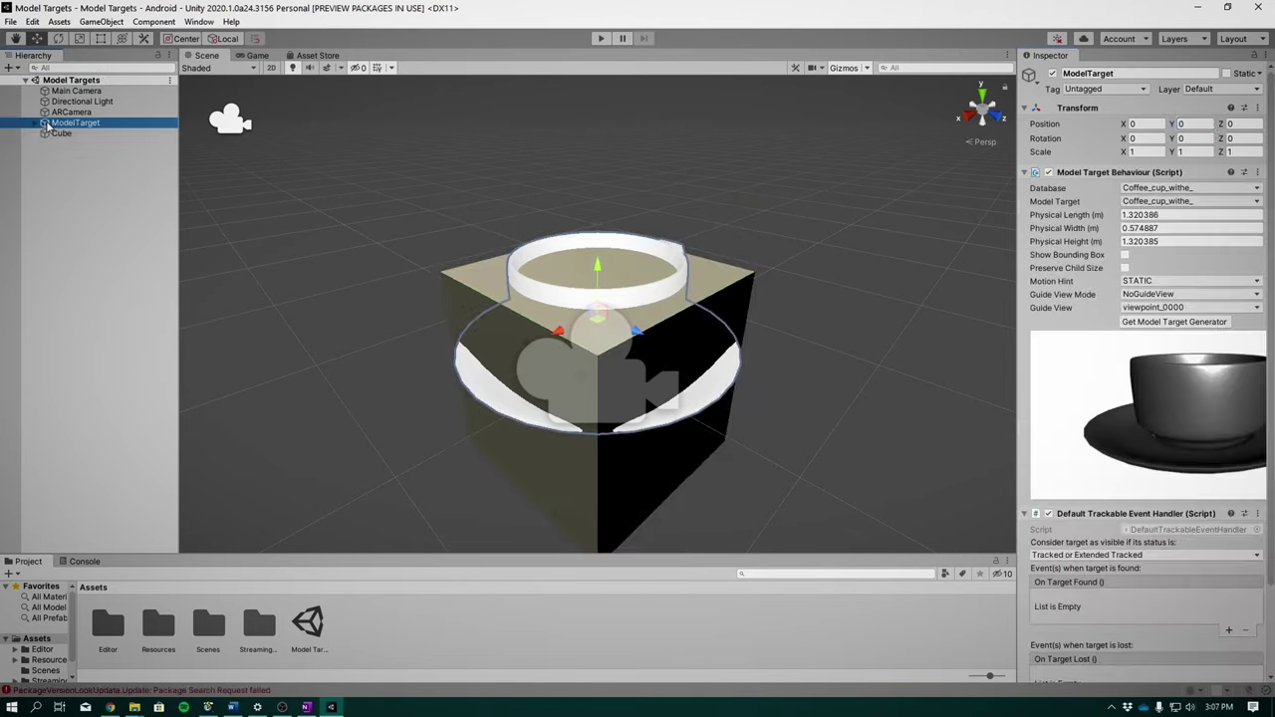
drag(61, 136, 58, 127)
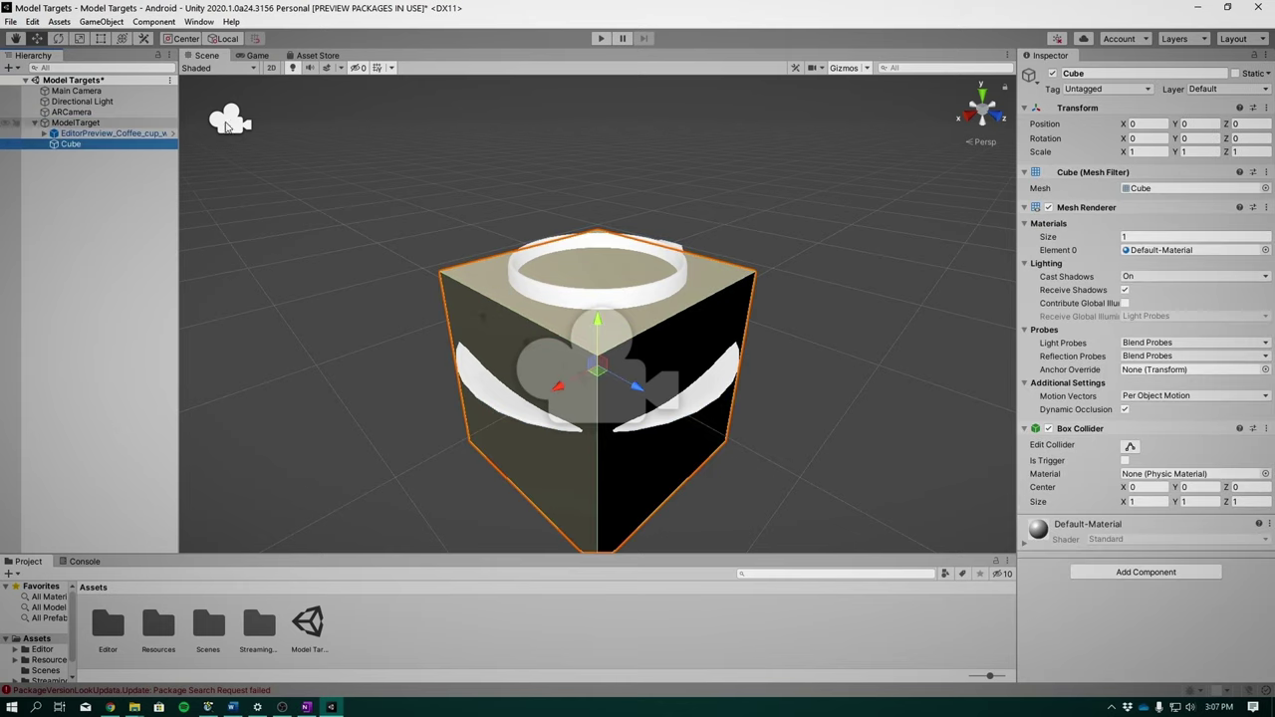
Set the ModelTarget's Guide View Mode to GuideView2D with guide view viewpoint_0000.
click(85, 124)
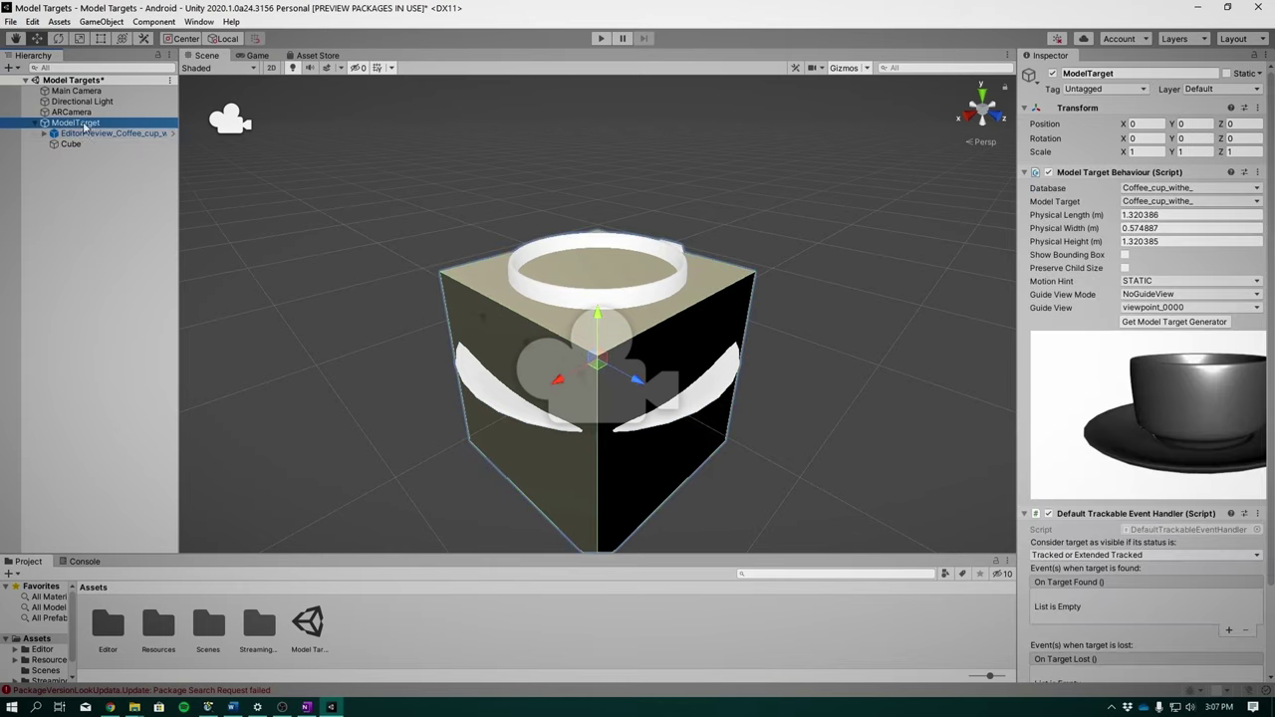
click(1172, 296)
click(1172, 325)
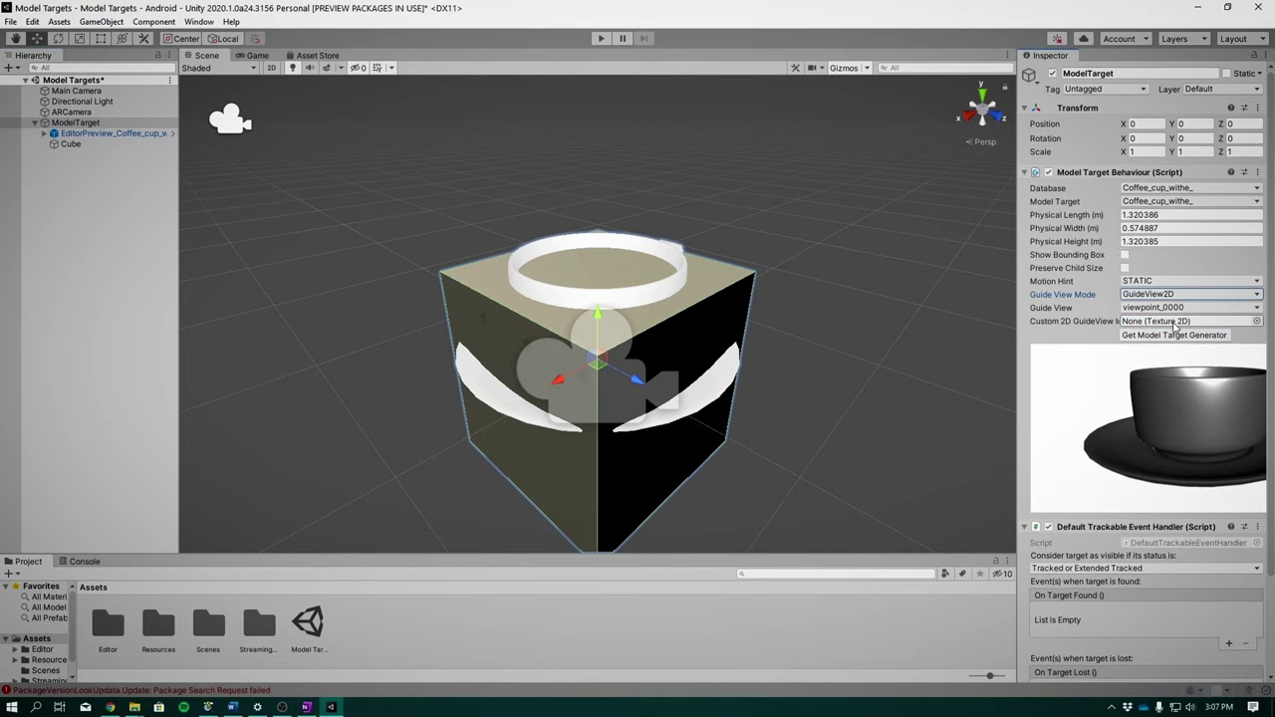
click(1182, 308)
click(1171, 337)
click(1182, 309)
click(1172, 322)
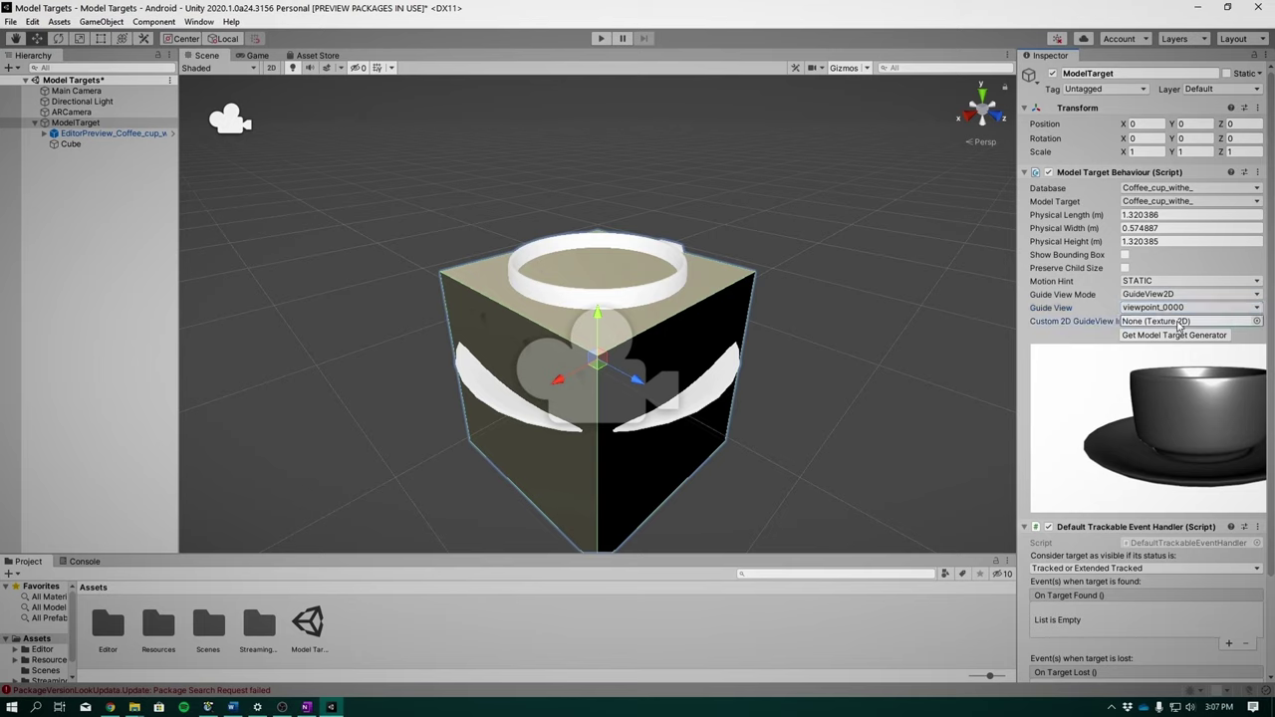
Enable Show Bounding Box and Preserve Child Size, save the scene, and run Play mode.
click(1124, 257)
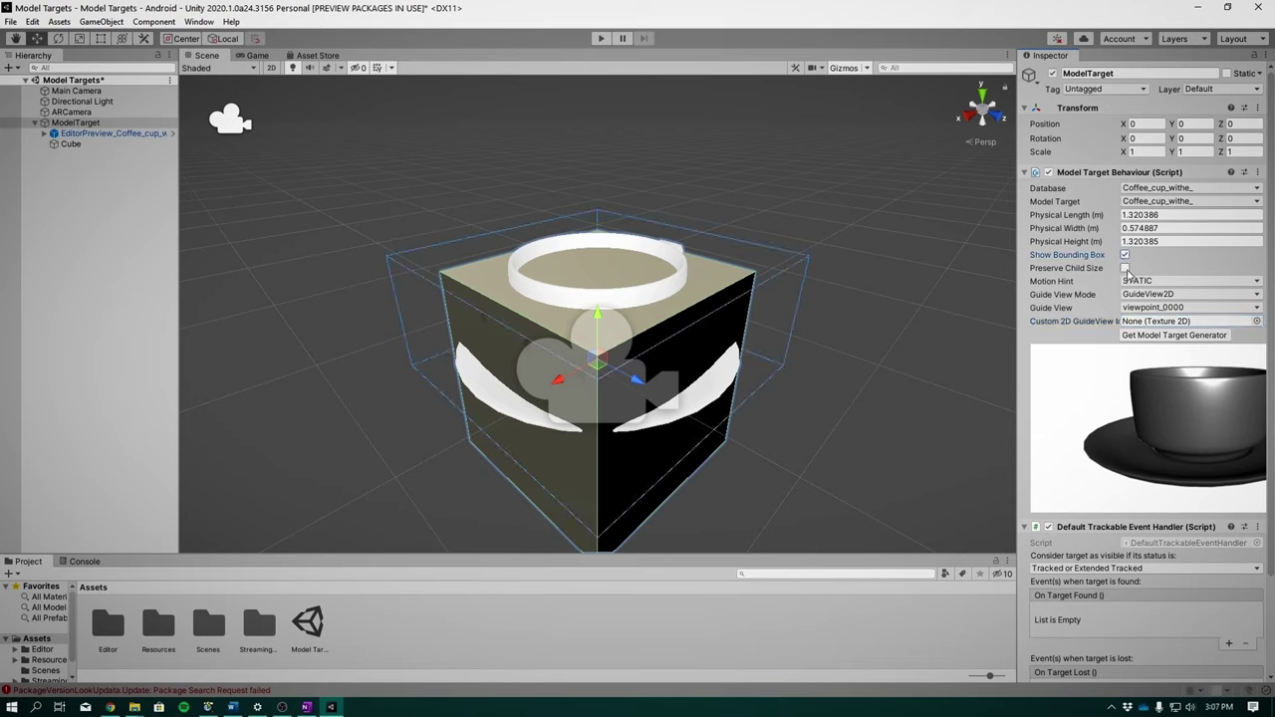
click(1125, 269)
click(9, 21)
click(25, 73)
click(601, 39)
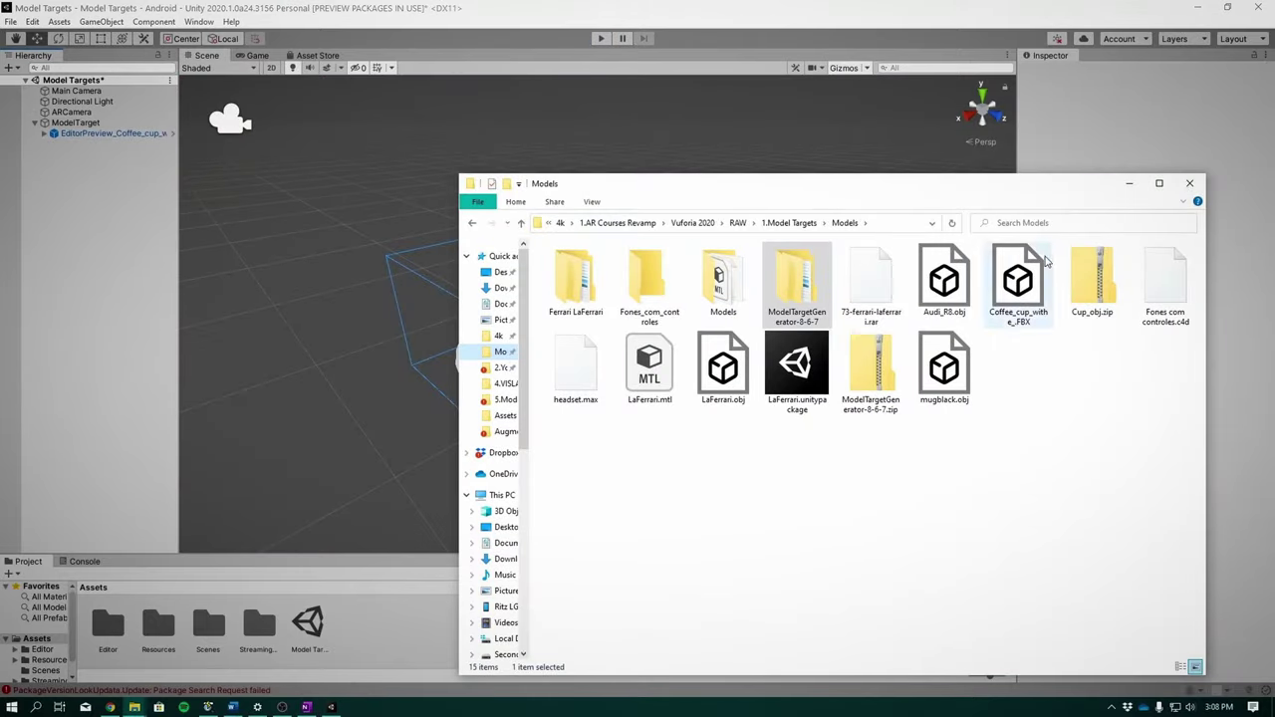
Open the inner Models folder and delete the old Coffee_cup asset from the project.
double_click(738, 275)
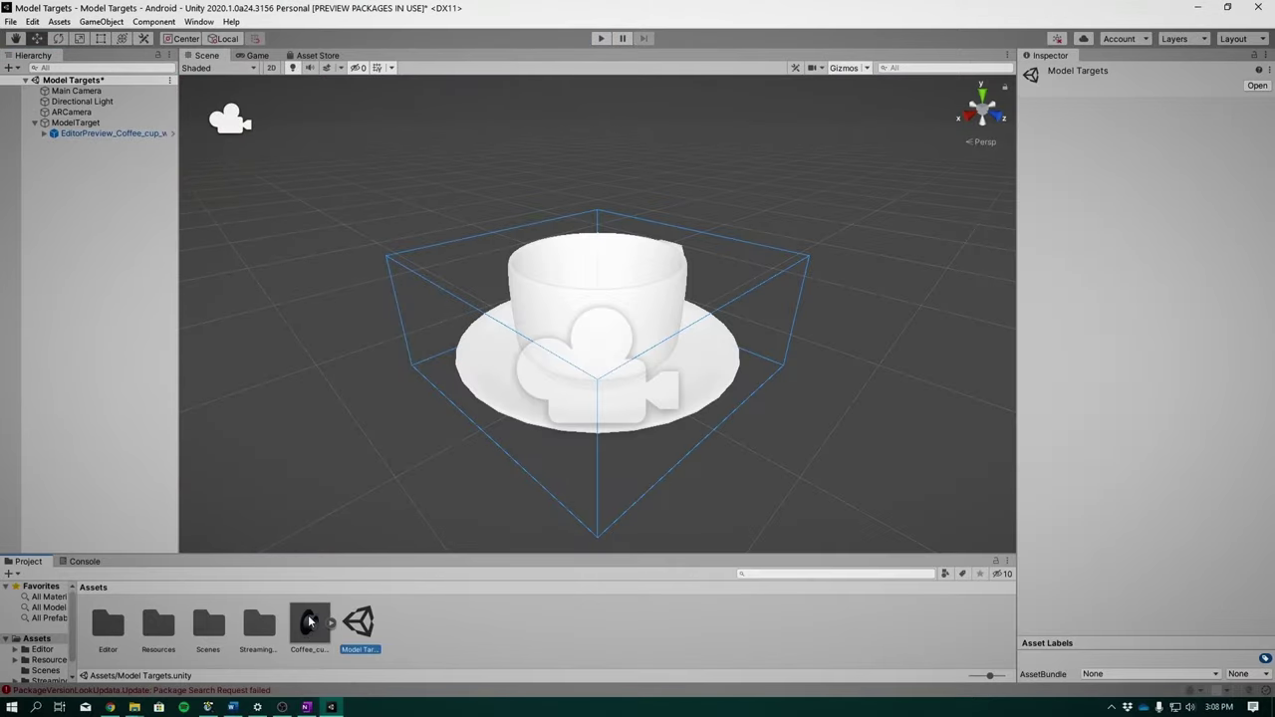
click(310, 622)
key(Delete)
click(678, 387)
Import Coffee_cup_withe_FBX into Assets and place it in the scene under ModelTarget.
mouse_move(135, 707)
click(170, 666)
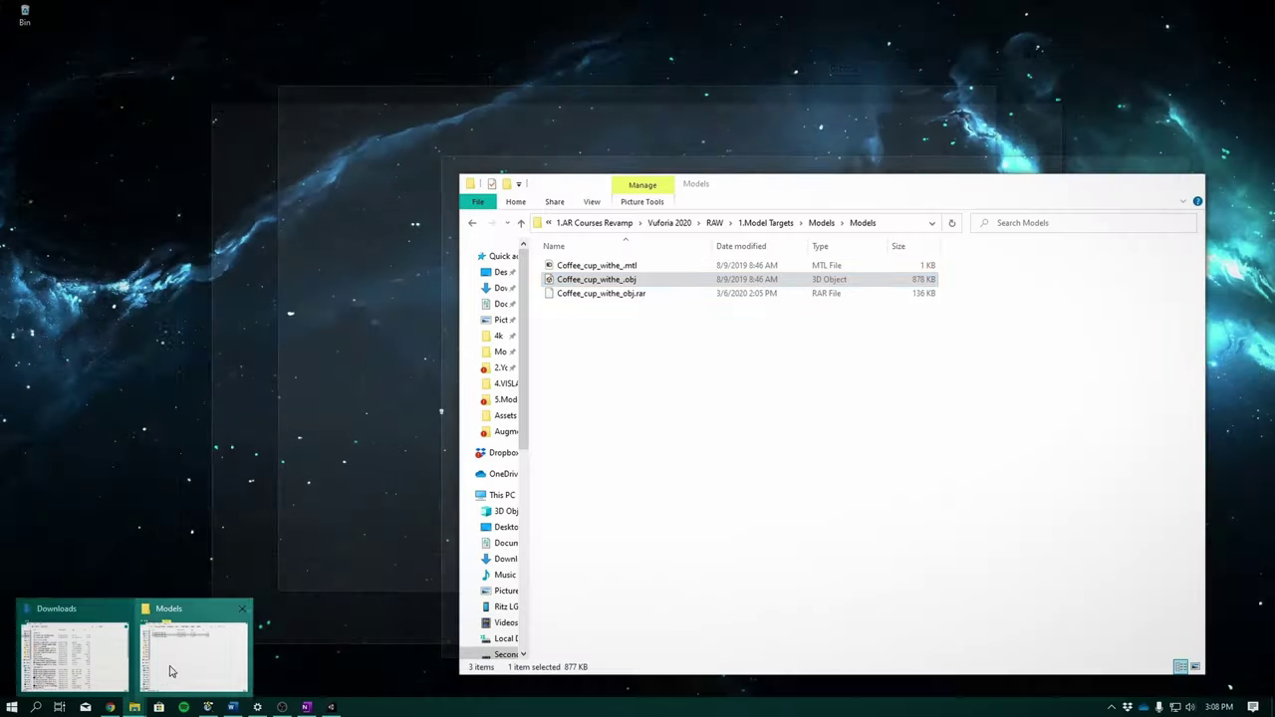
click(821, 223)
drag(1018, 284, 399, 650)
drag(310, 622, 595, 386)
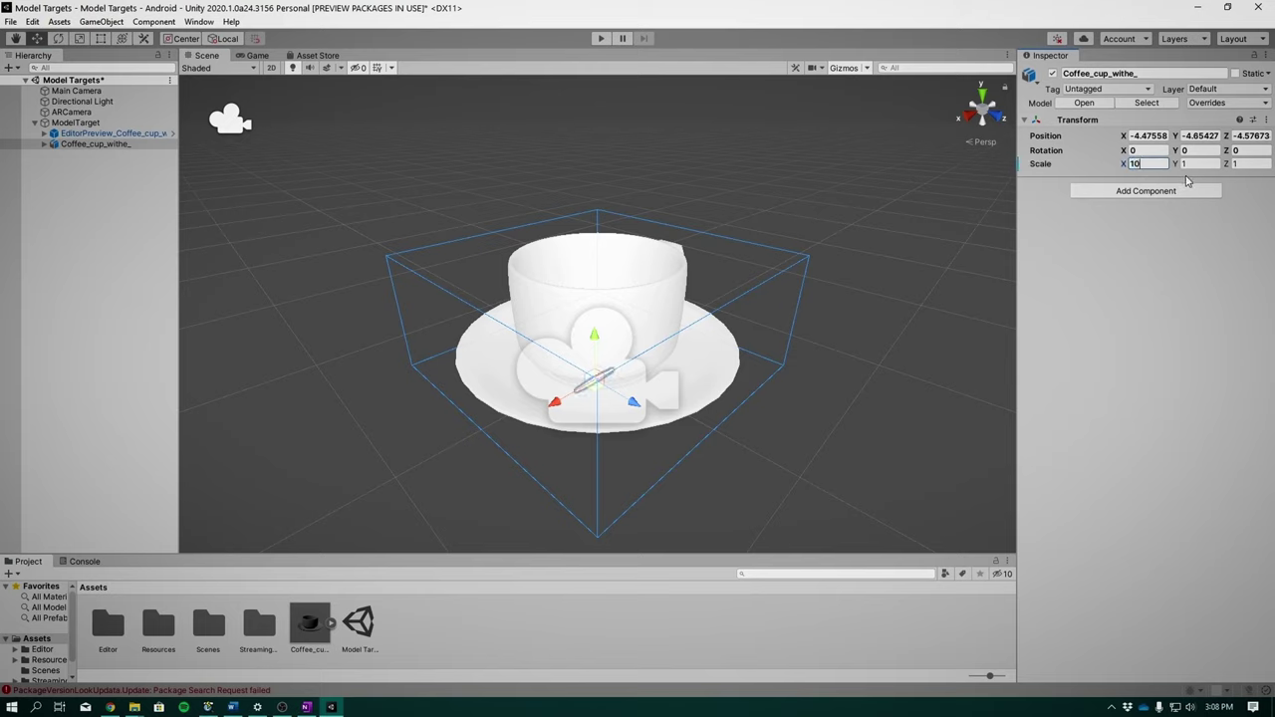
Set the cup's Position to 0, 0, 0 and Scale to 10, 10, 10.
text(00)
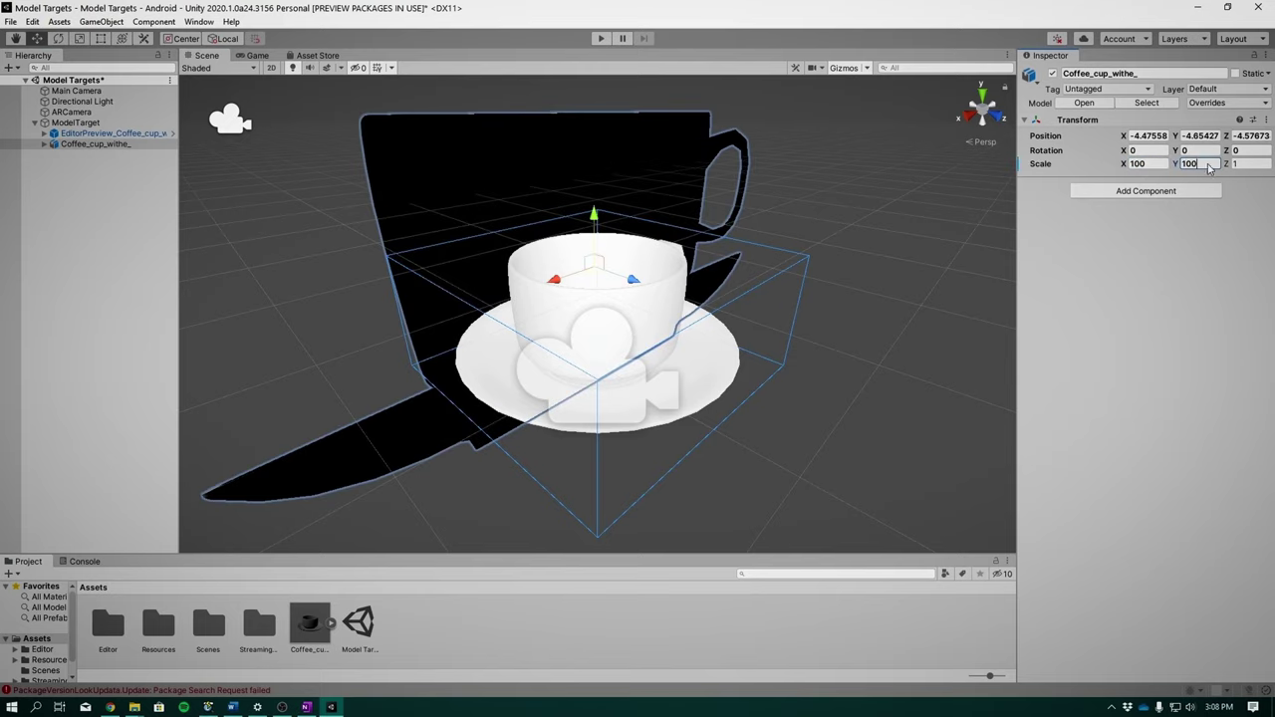
text(50)
click(1136, 163)
text(50)
click(1249, 165)
text(50)
click(1146, 136)
text(0)
key(Tab)
text(0)
key(Tab)
text(0f)
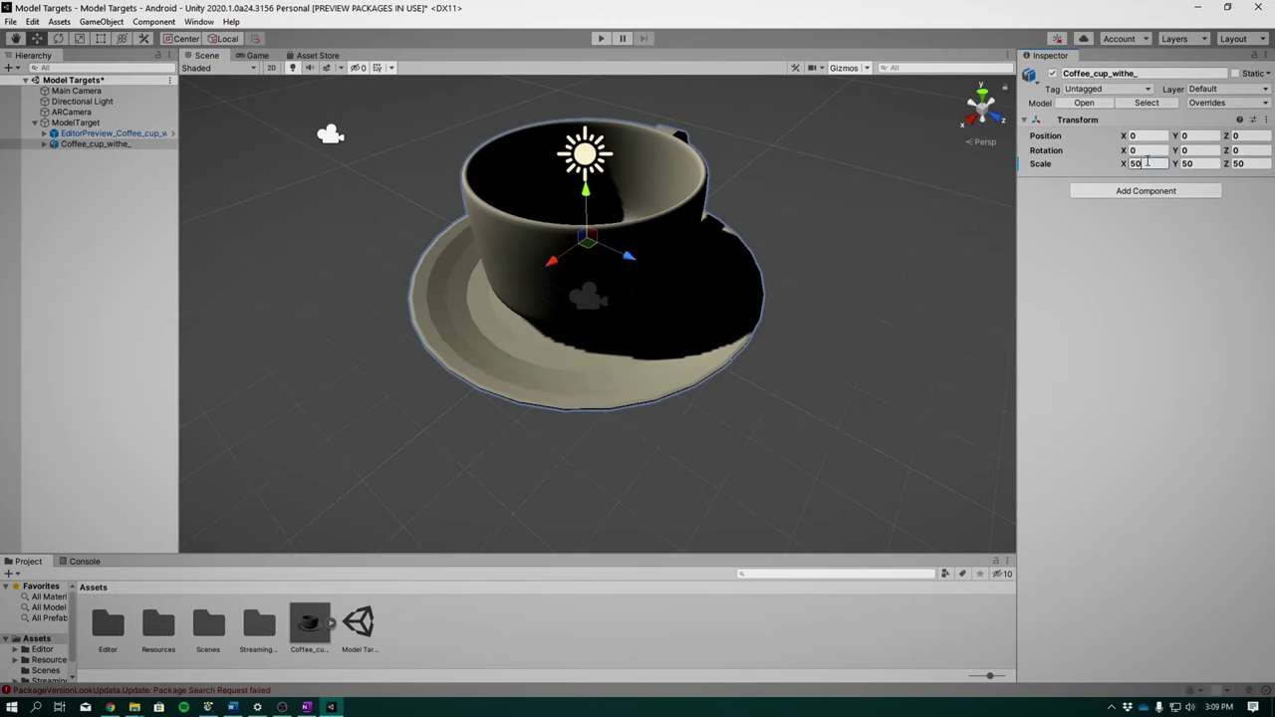
text(10)
key(Tab)
text(10)
key(Tab)
text(10)
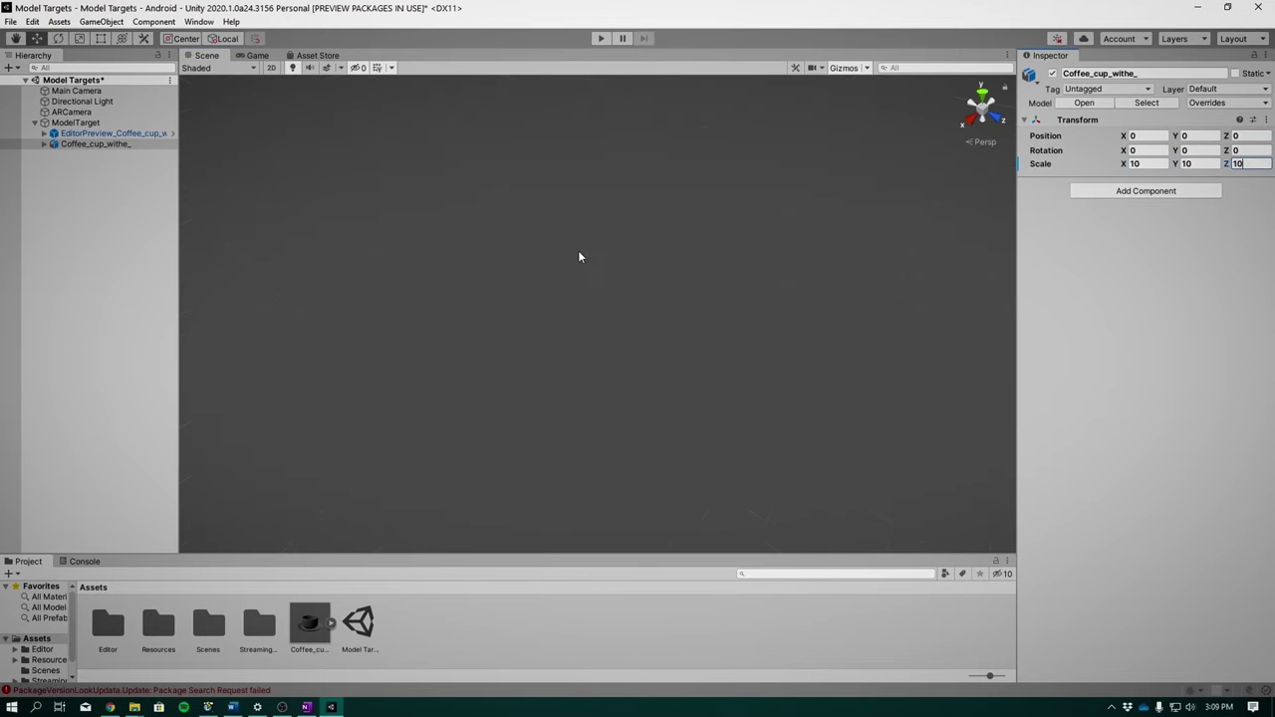
click(589, 282)
Frame the resized cup, save the scene, and run Play mode to see the overlay.
key(f)
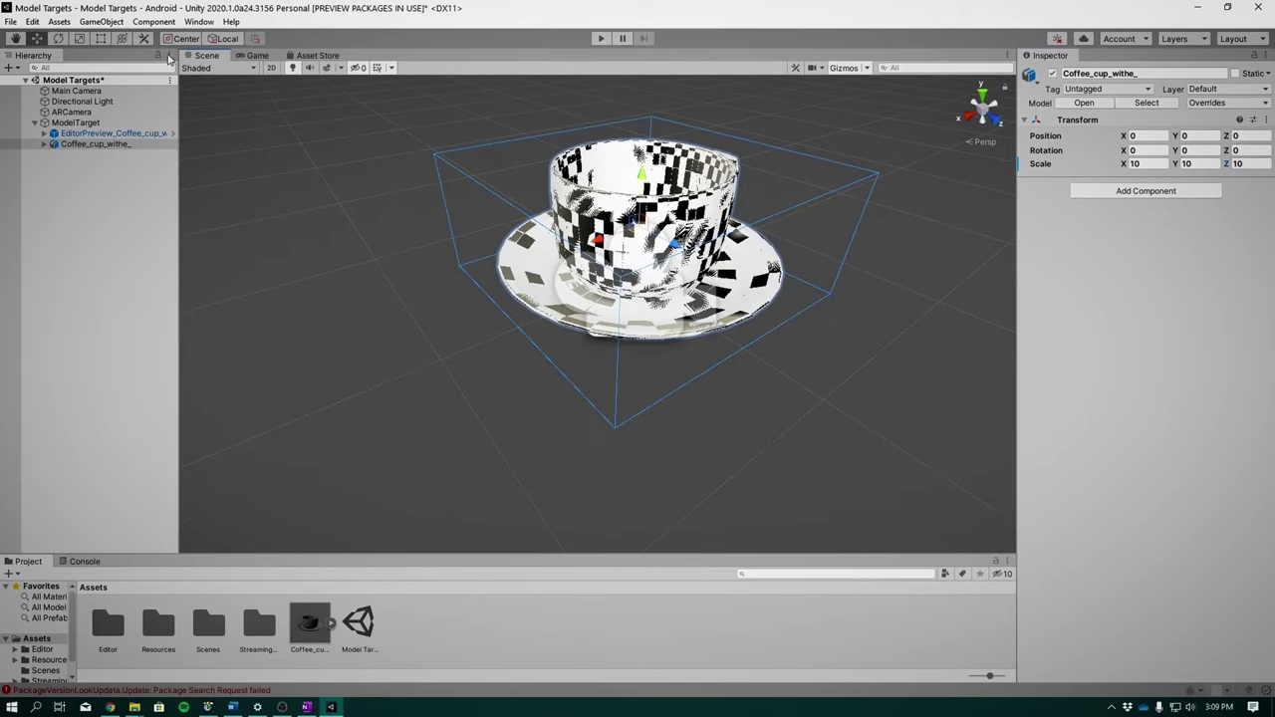
click(10, 21)
click(40, 68)
click(602, 40)
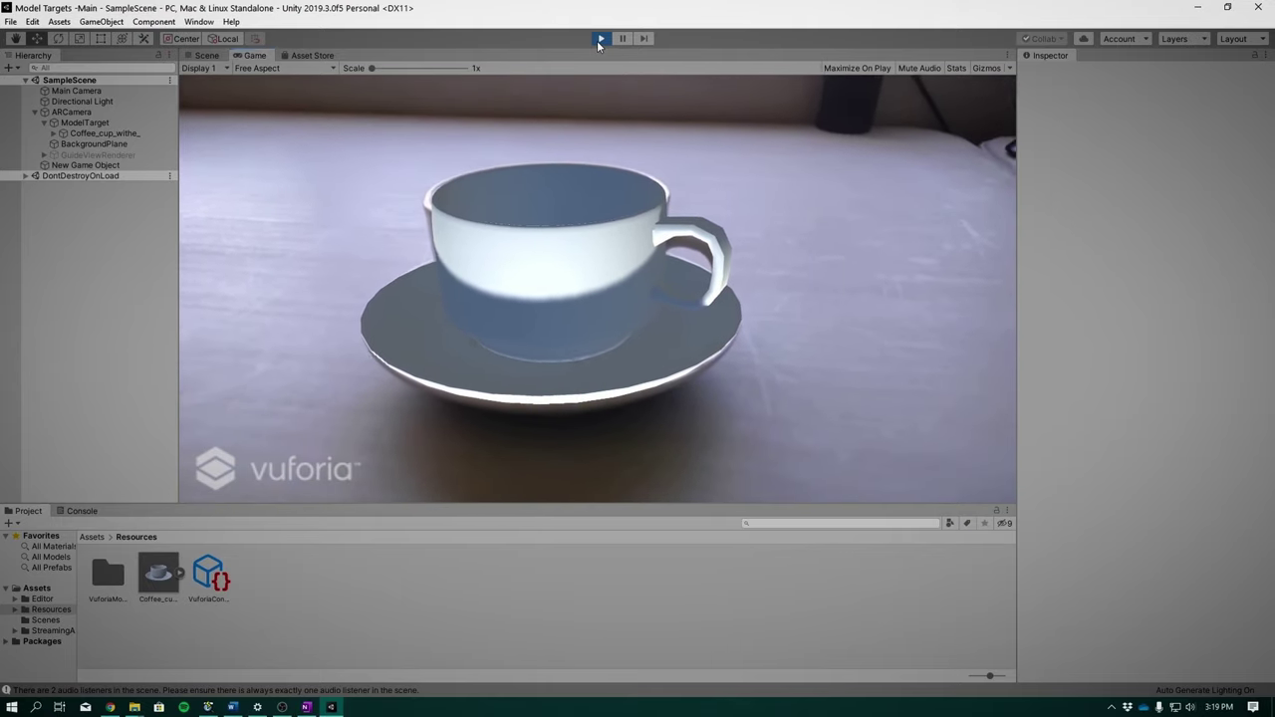
Exit Play mode and open the File menu.
click(600, 40)
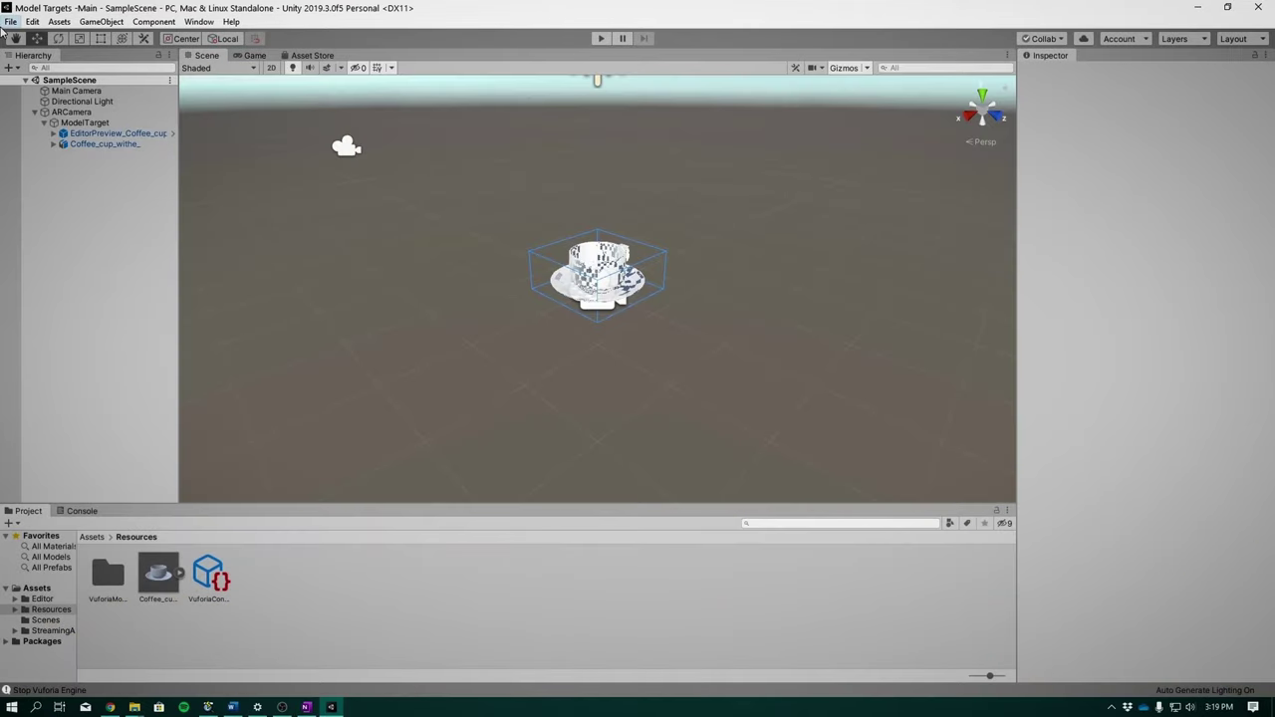
click(10, 22)
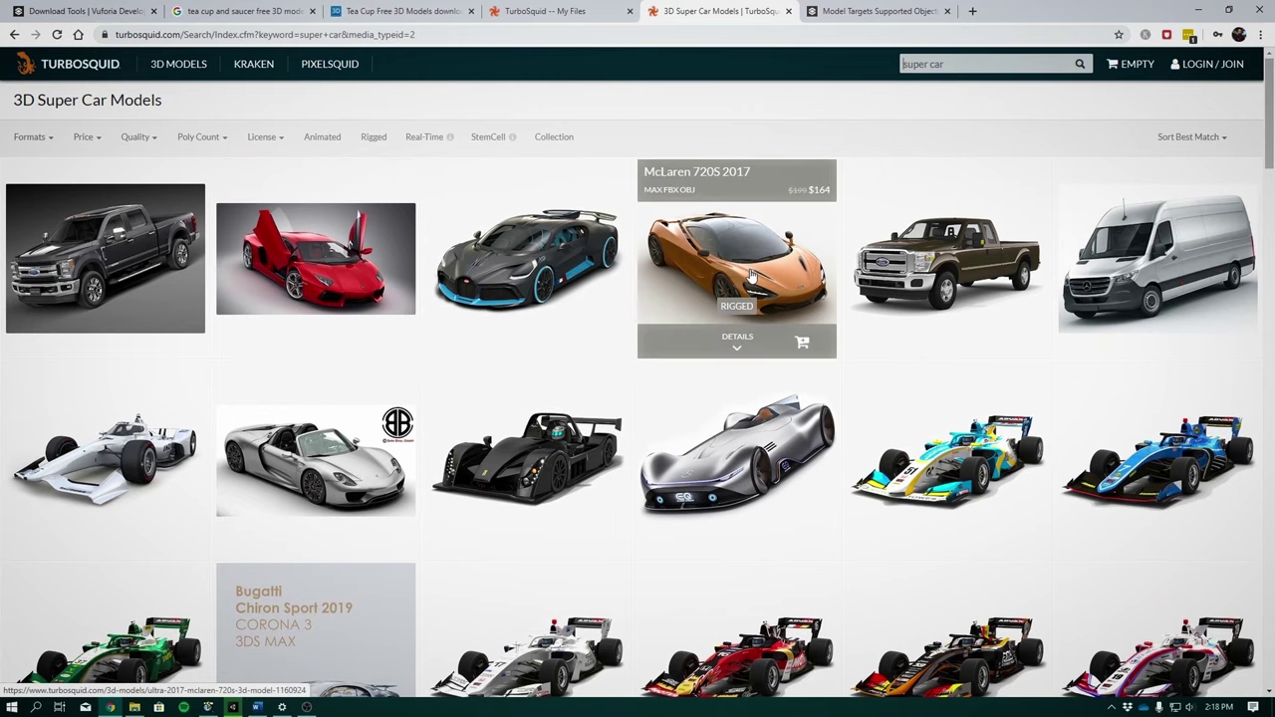
drag(1272, 146, 1272, 235)
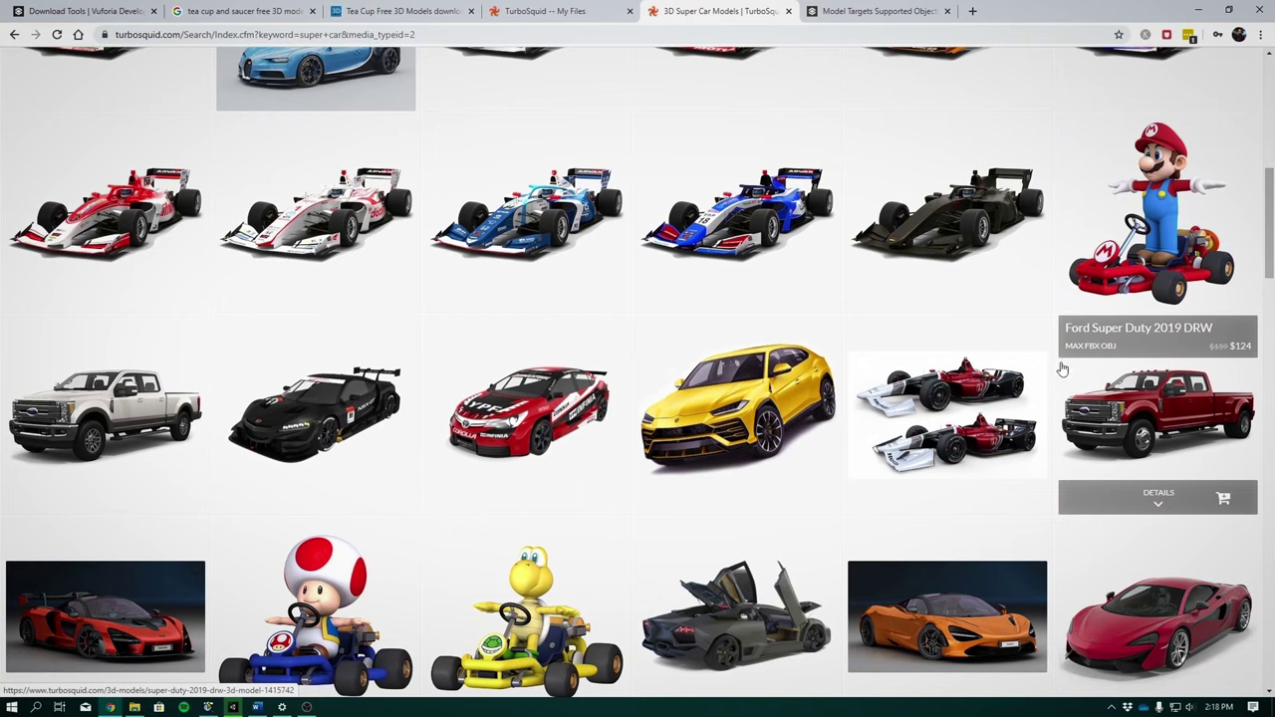
scroll(1051, 394, down, 3)
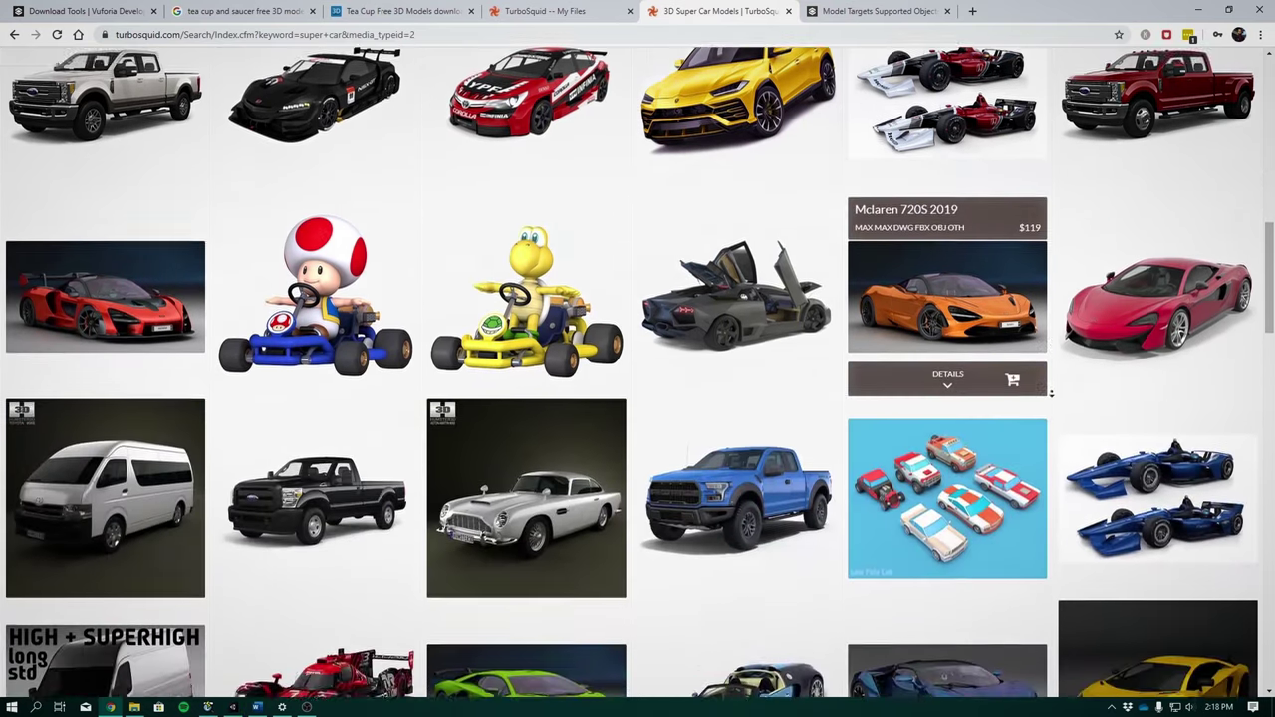